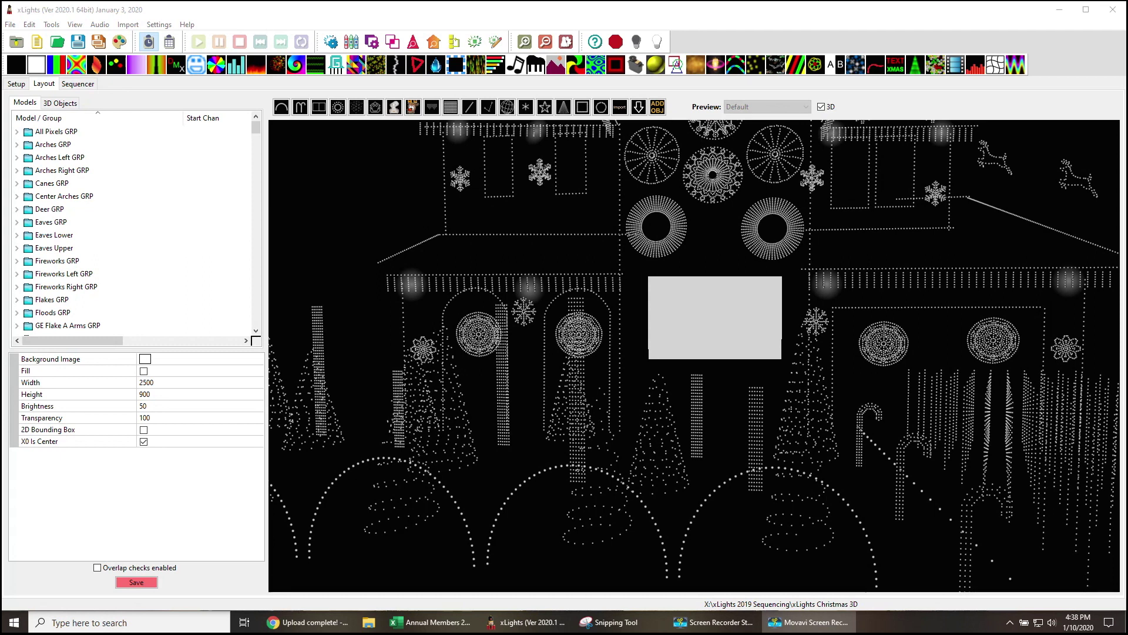
# Step: Open the submodels of the GE MOAW 1 spinner and examine the sub-buffer of SubModel-4
pyautogui.click(670, 250)
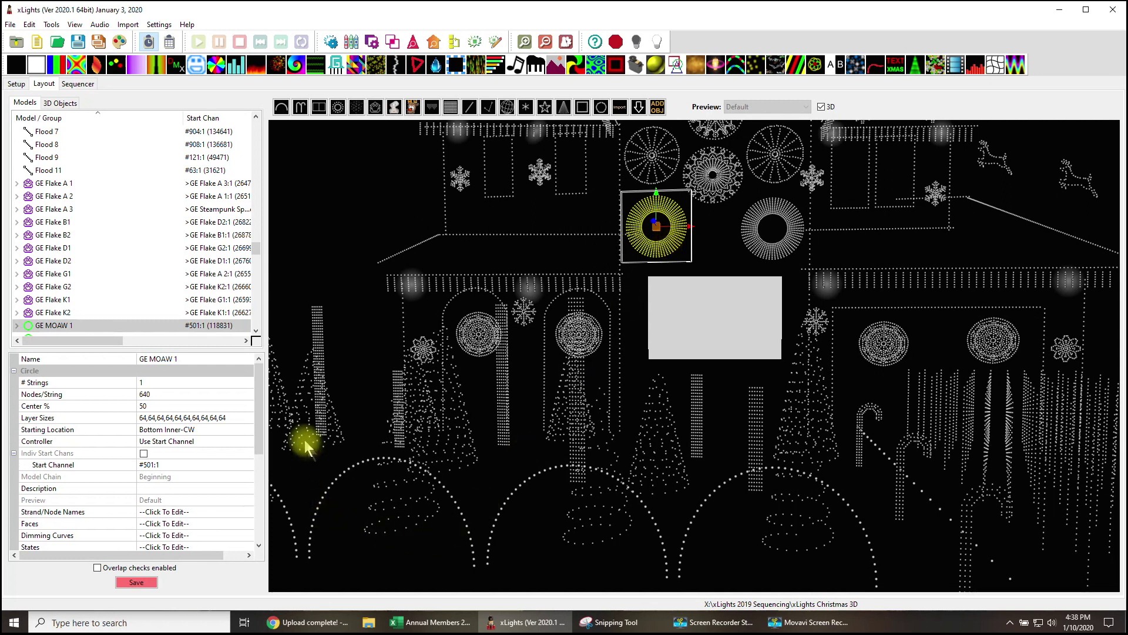
pyautogui.moveTo(261, 445); pyautogui.dragTo(267, 510)
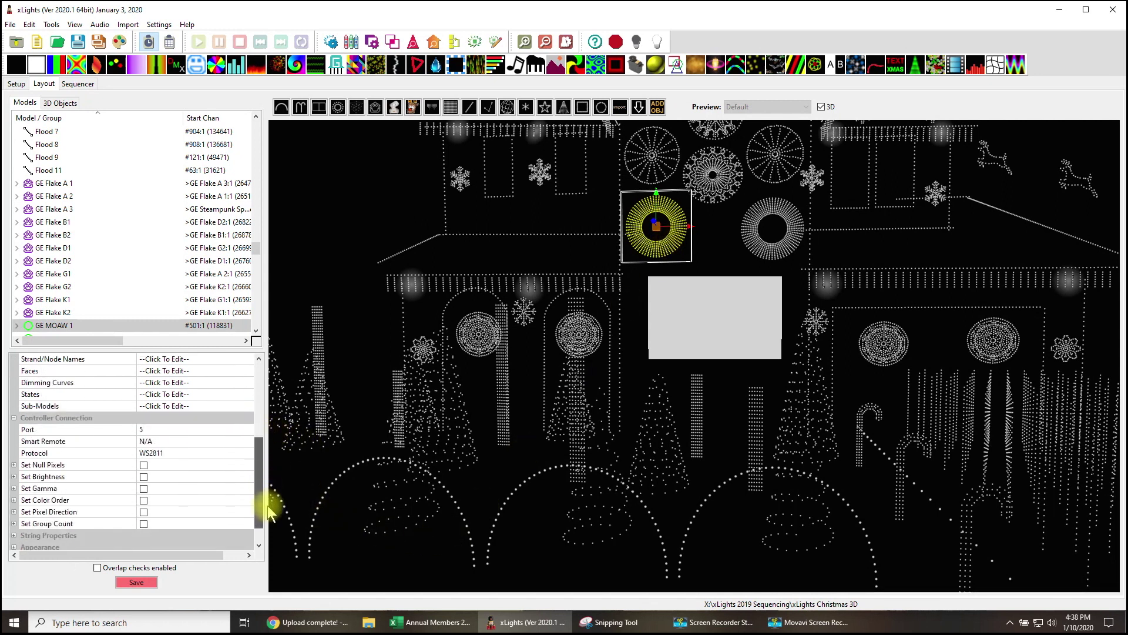
pyautogui.scroll(1, 266, 511)
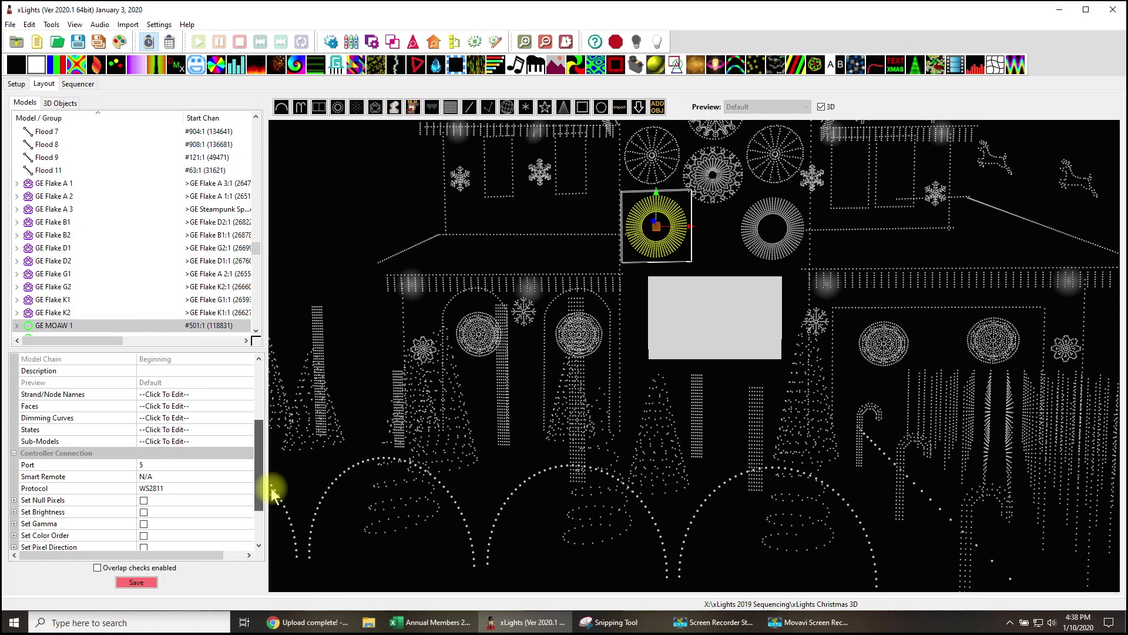
pyautogui.click(248, 447)
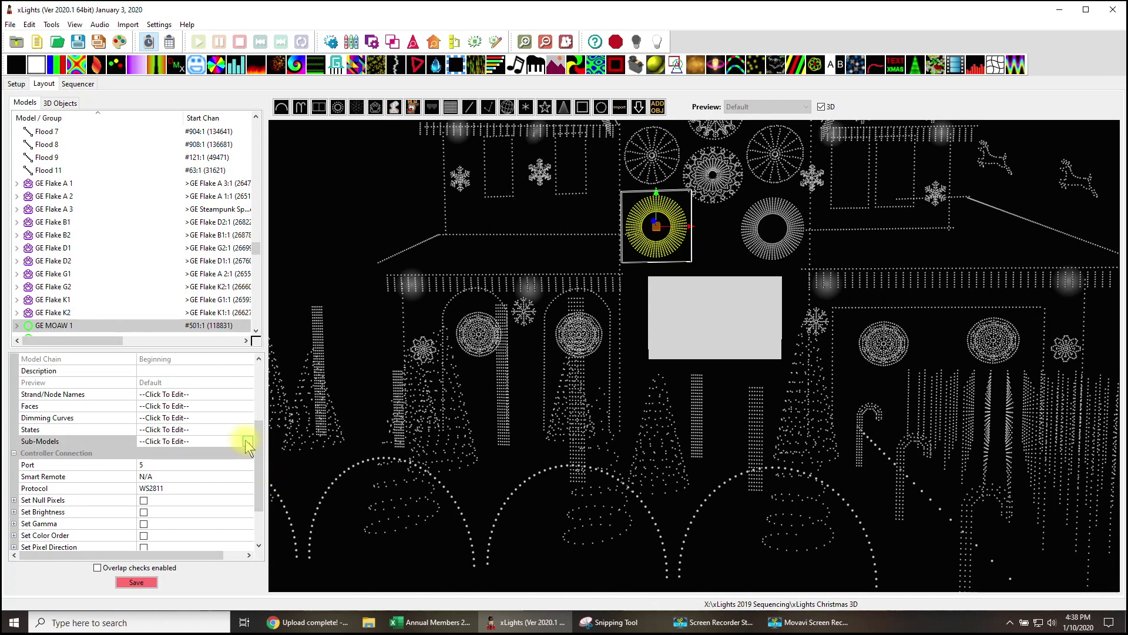
pyautogui.click(248, 442)
pyautogui.click(31, 406)
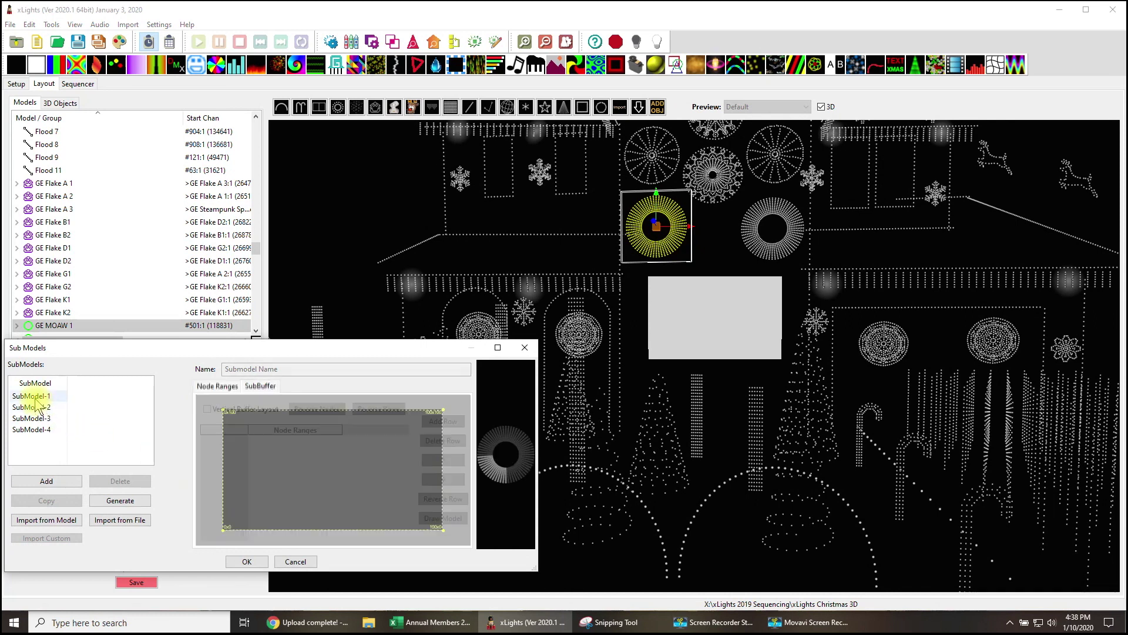
pyautogui.click(32, 429)
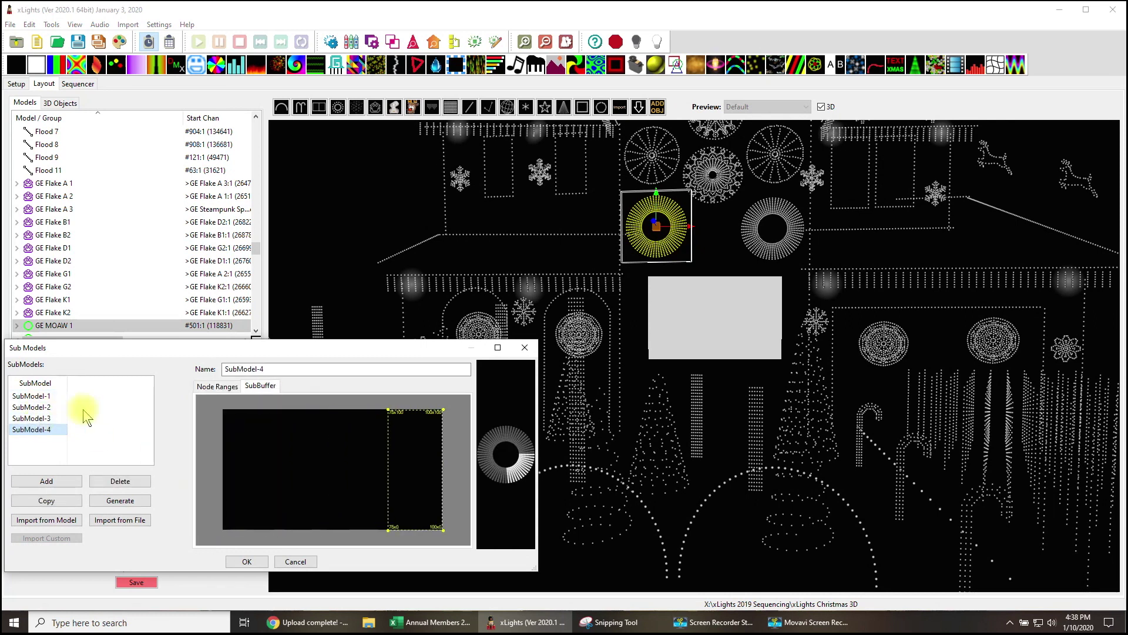
# Step: Look at the submodel generation options, review SubModel-1 through SubModel-4, and close the submodel editor without changes
pyautogui.click(120, 500)
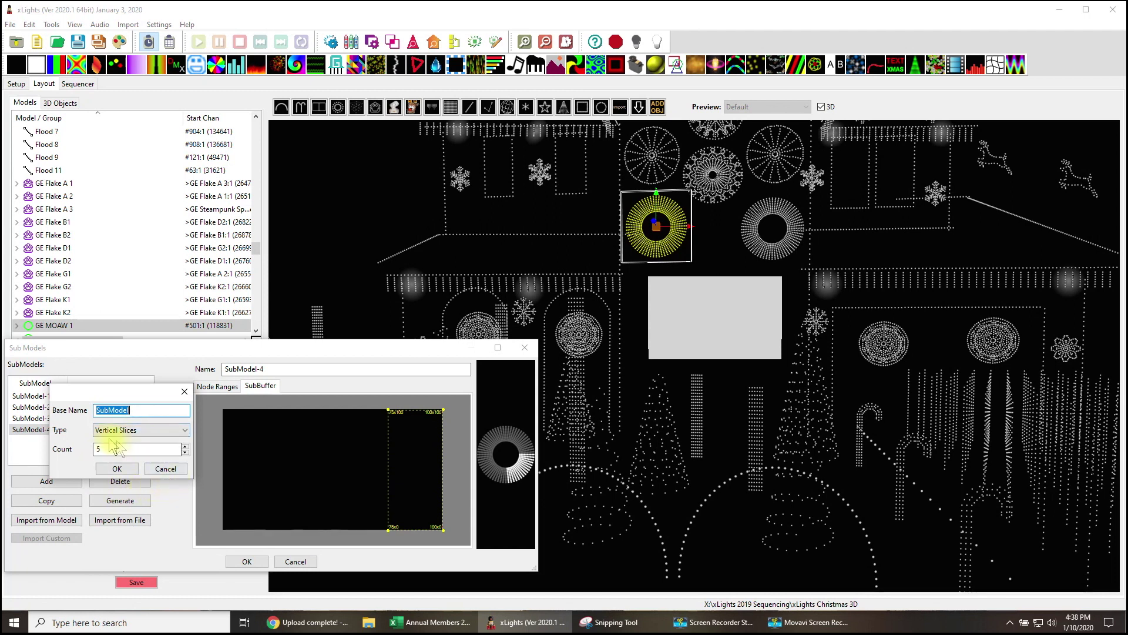
pyautogui.click(166, 468)
pyautogui.click(32, 396)
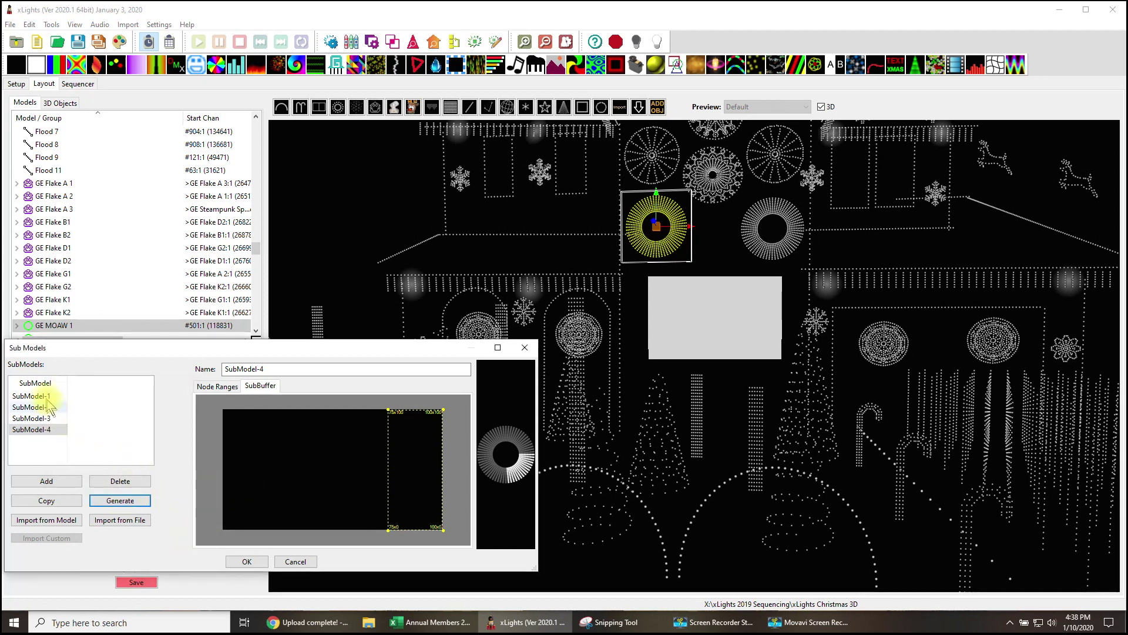
pyautogui.click(44, 407)
pyautogui.click(41, 418)
pyautogui.click(39, 430)
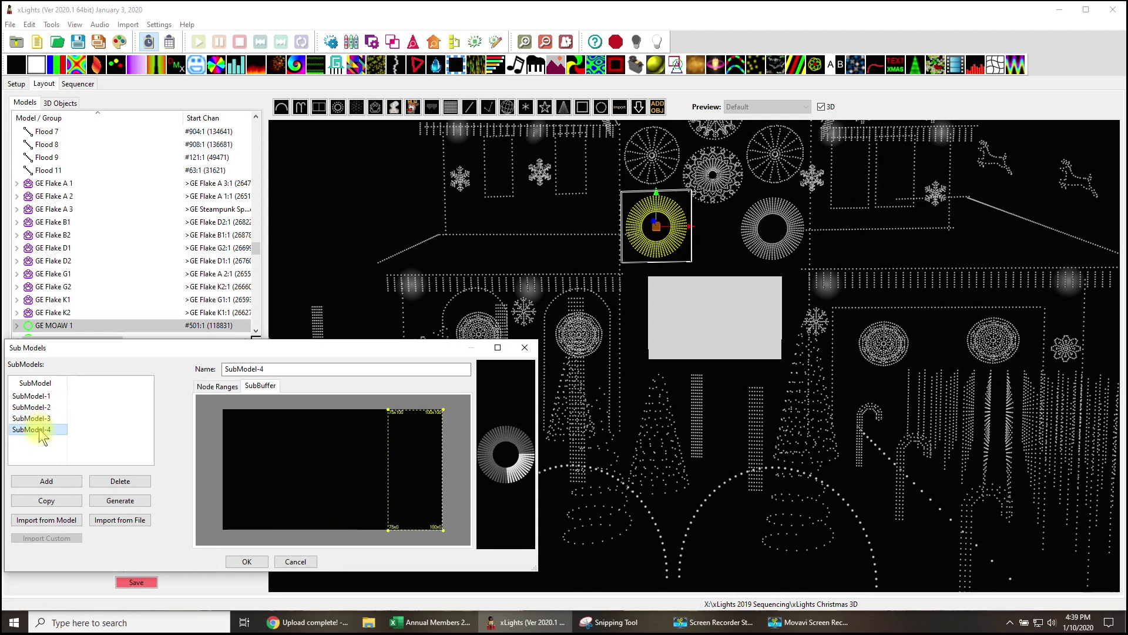
pyautogui.click(291, 561)
# Step: Select MOAW Vert GRP in the model list to check its submodel members, and save the layout
pyautogui.scroll(10, 203, 285)
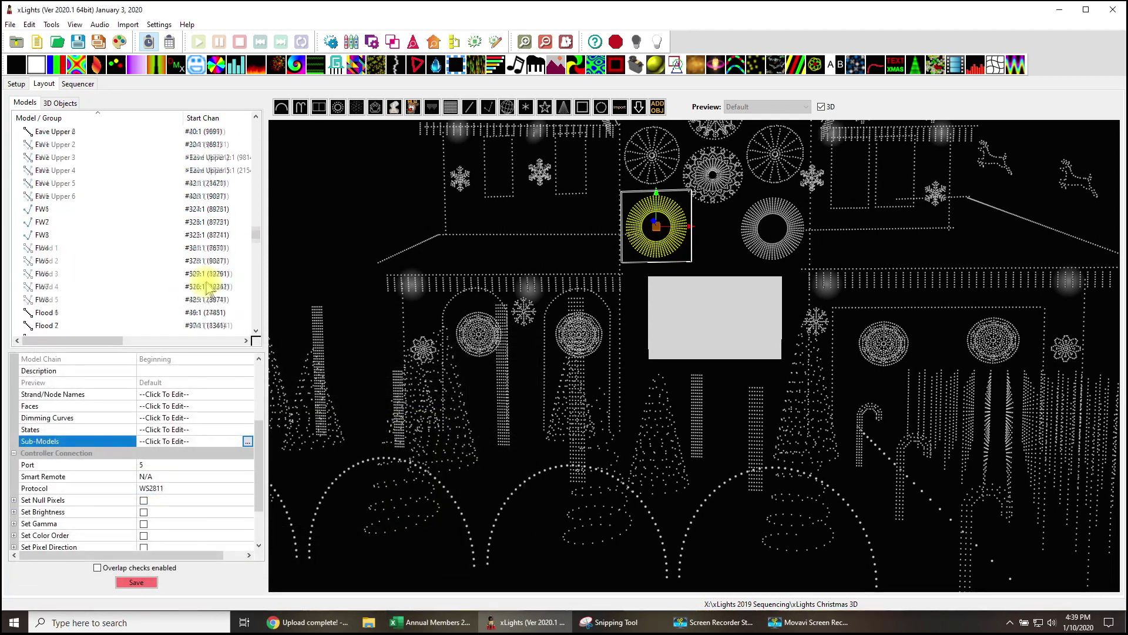
pyautogui.scroll(8, 214, 287)
pyautogui.scroll(-3, 220, 281)
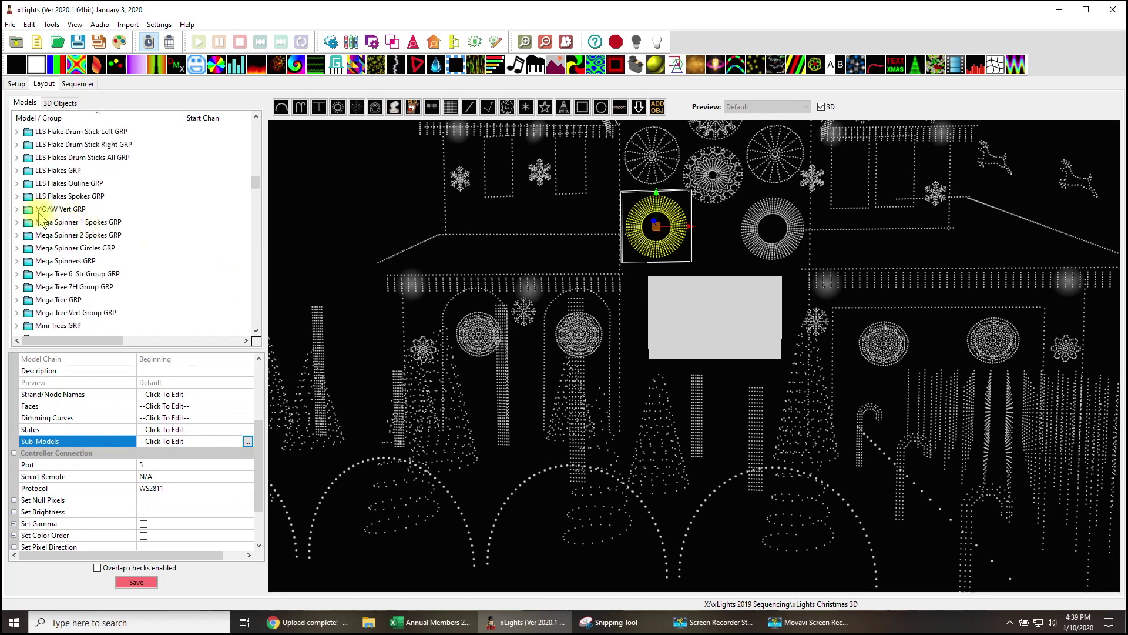
pyautogui.click(40, 210)
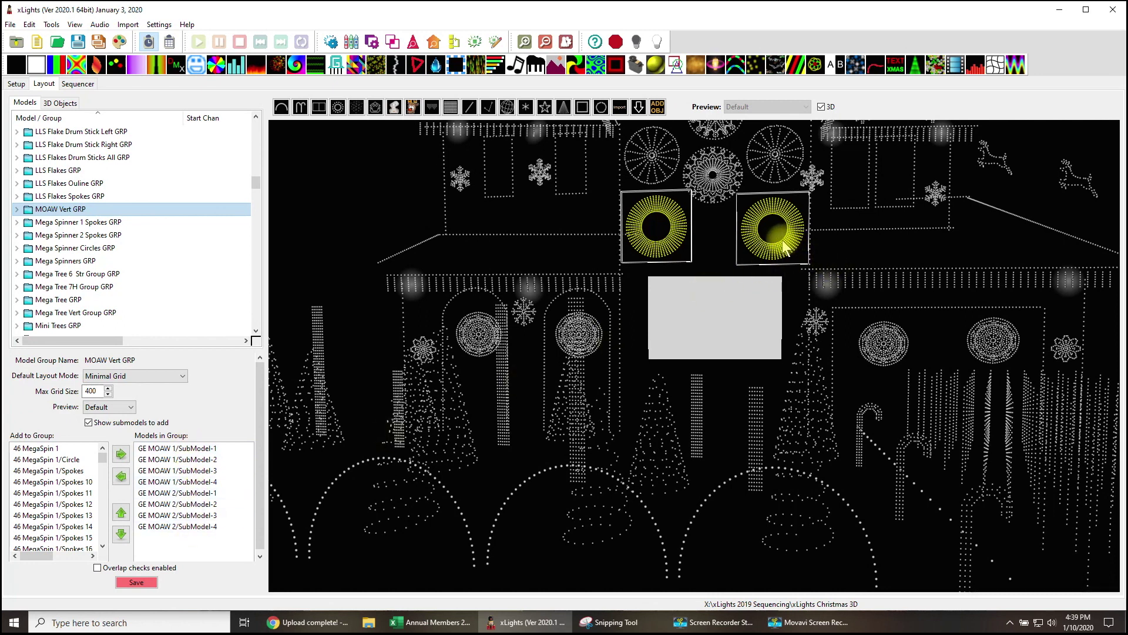
pyautogui.click(136, 583)
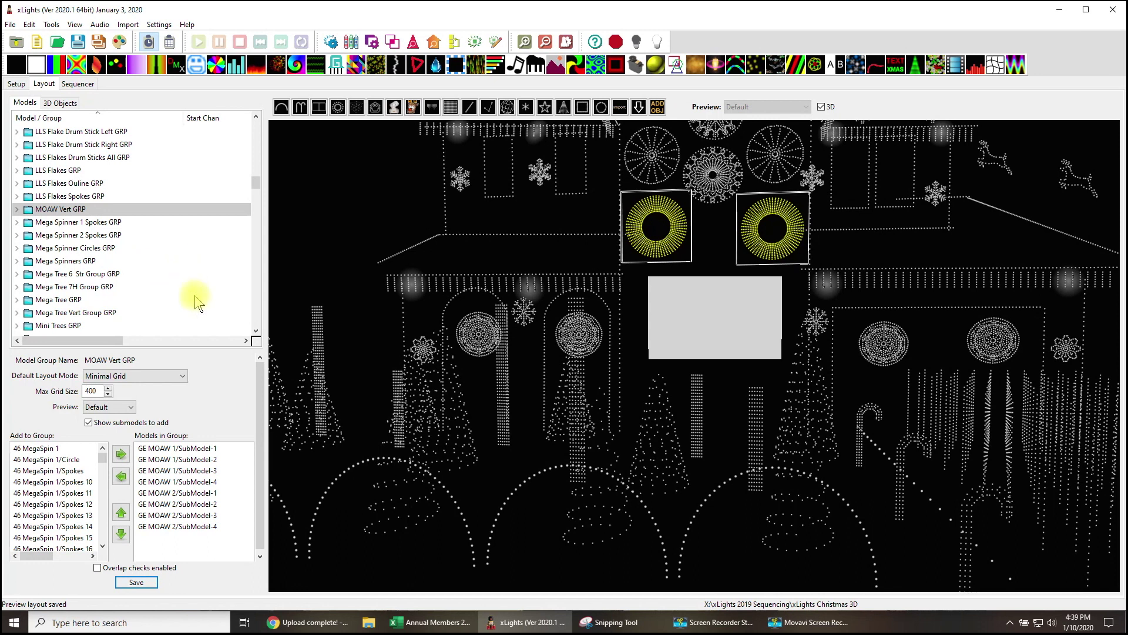
# Step: In the sequencer, place a Pinwheel effect on the second layer of MOAW Vert GRP from 0 to 3.325 s
pyautogui.click(78, 84)
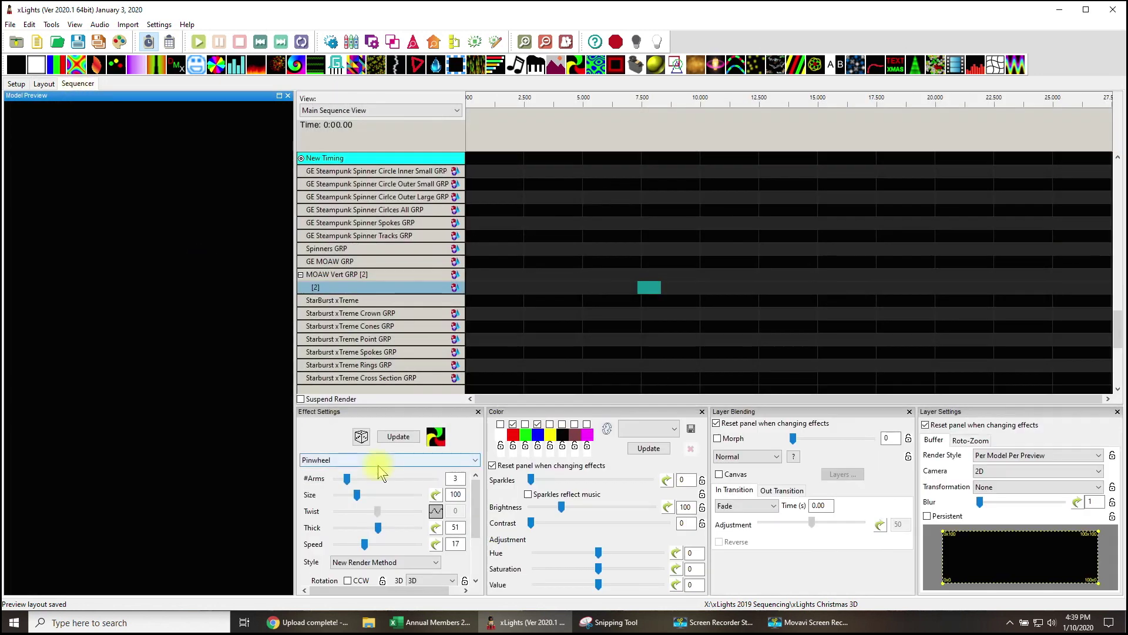
pyautogui.click(482, 293)
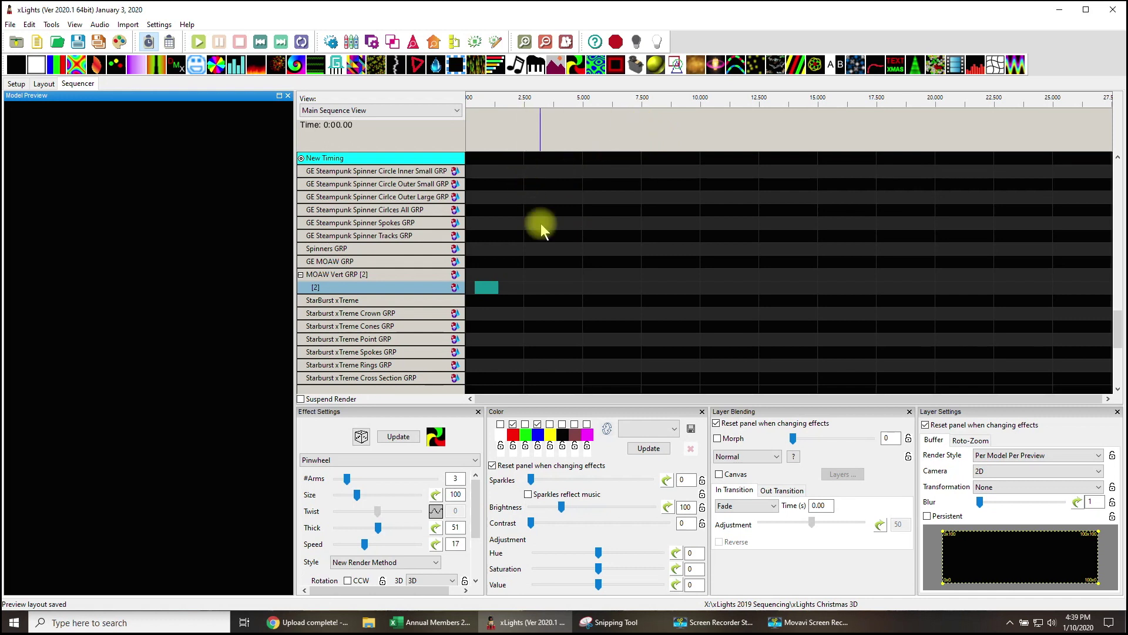
pyautogui.click(491, 288)
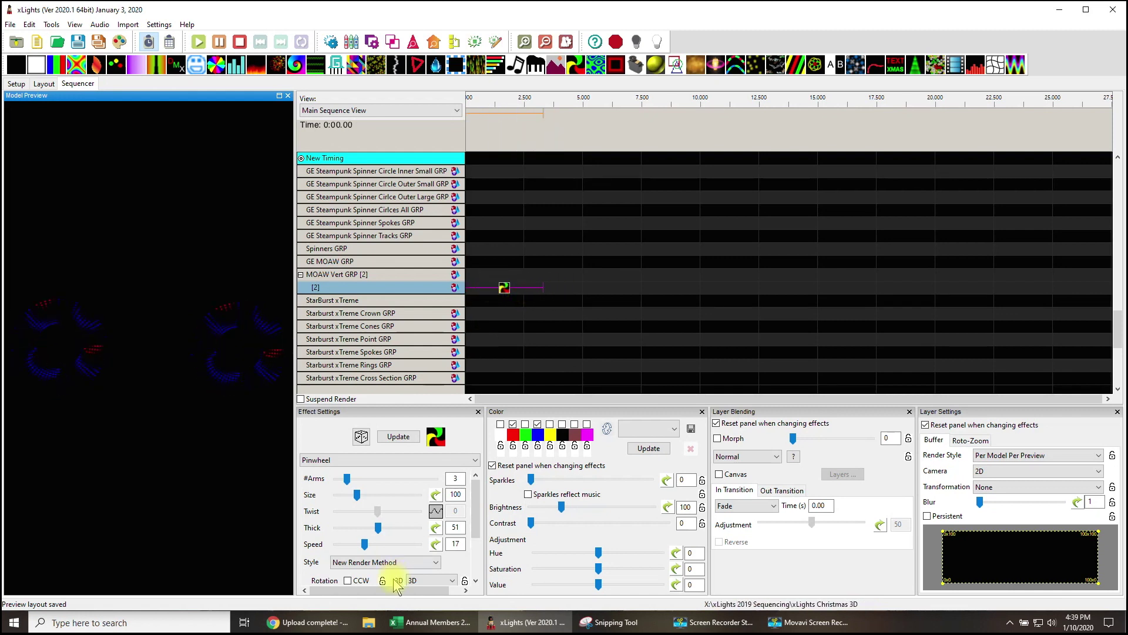
# Step: Give the Pinwheel's Twist a Sine value curve with amplitude -122, cycles 20 and time offset 75
pyautogui.moveTo(476, 511); pyautogui.dragTo(494, 529)
pyautogui.click(435, 510)
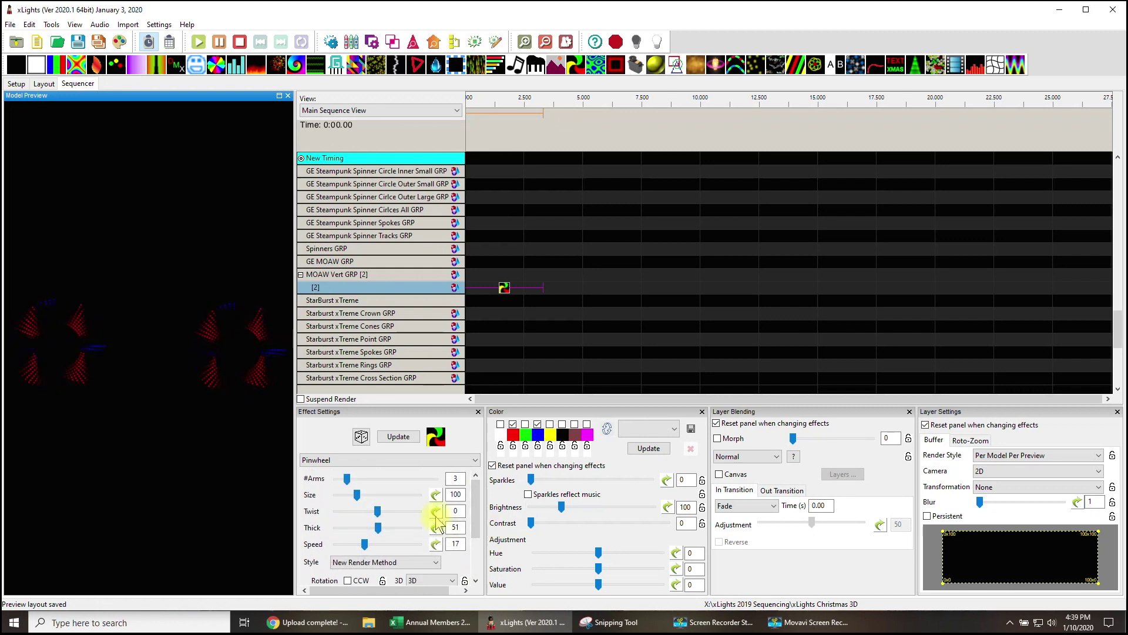
pyautogui.click(436, 515)
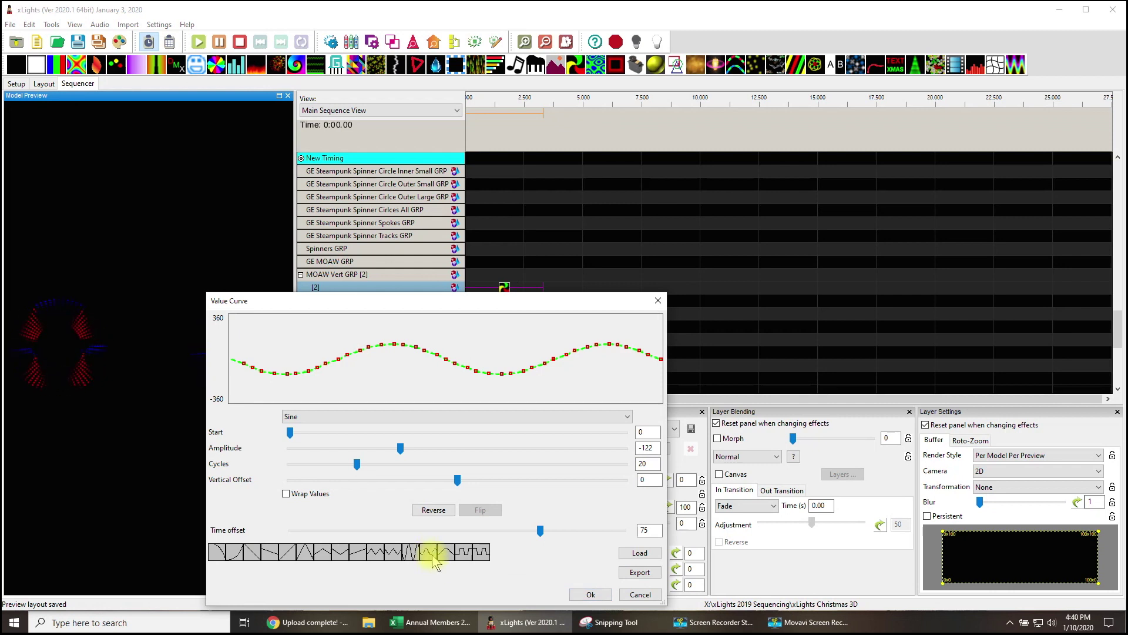
pyautogui.click(590, 594)
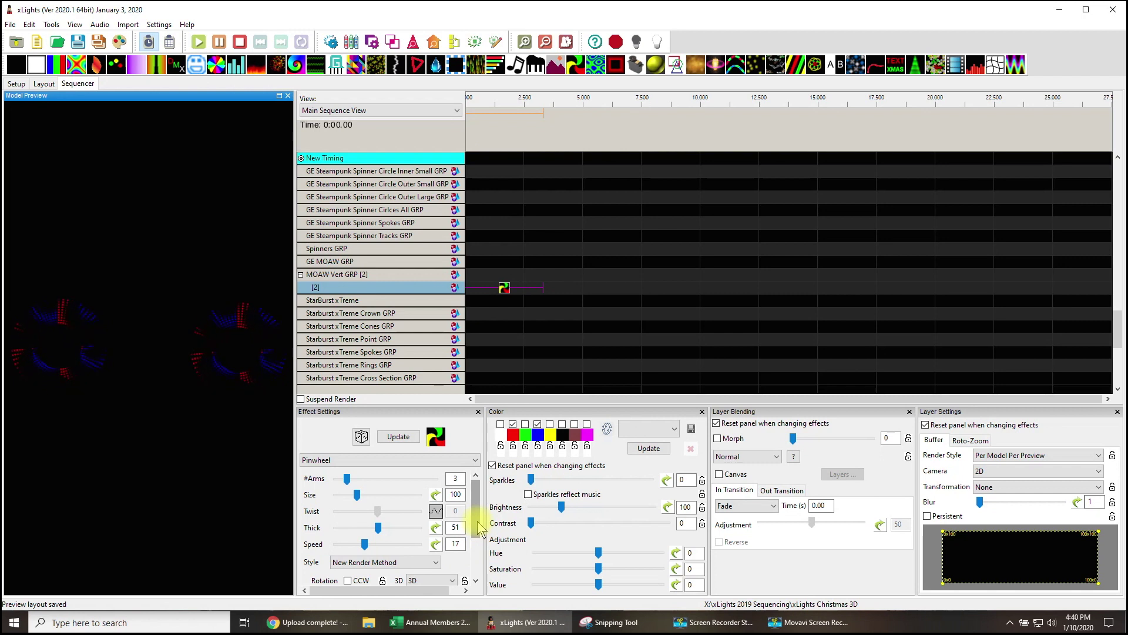
# Step: Give the Pinwheel's Y-axis center a Saw Tooth value curve with start level -100, end level 100 and 4 cycles
pyautogui.moveTo(479, 528); pyautogui.dragTo(477, 565)
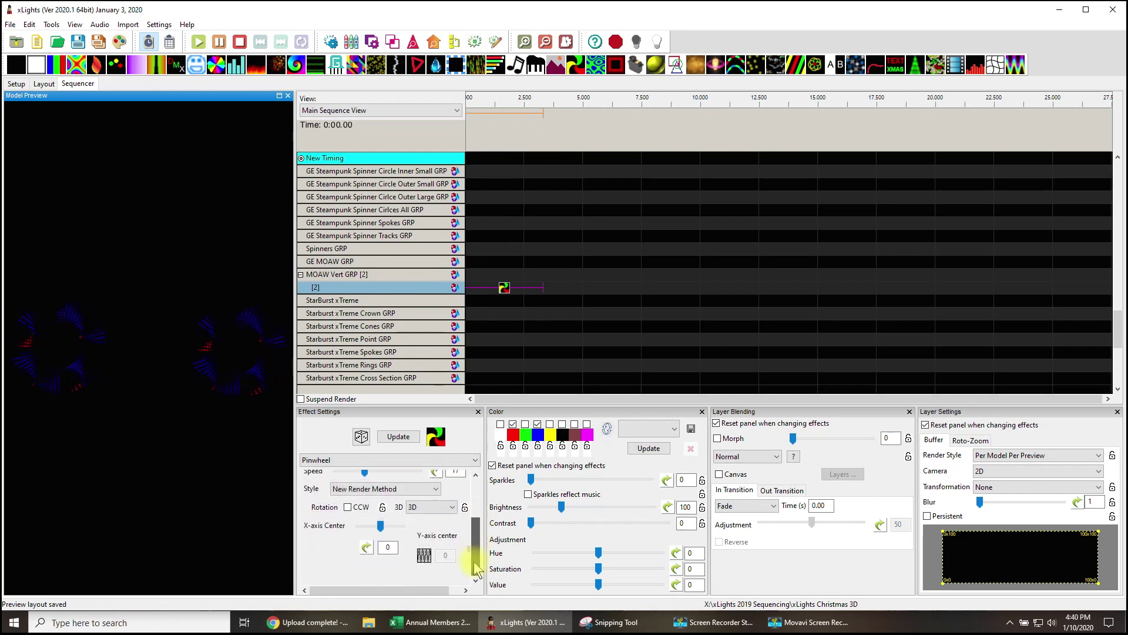
pyautogui.click(424, 556)
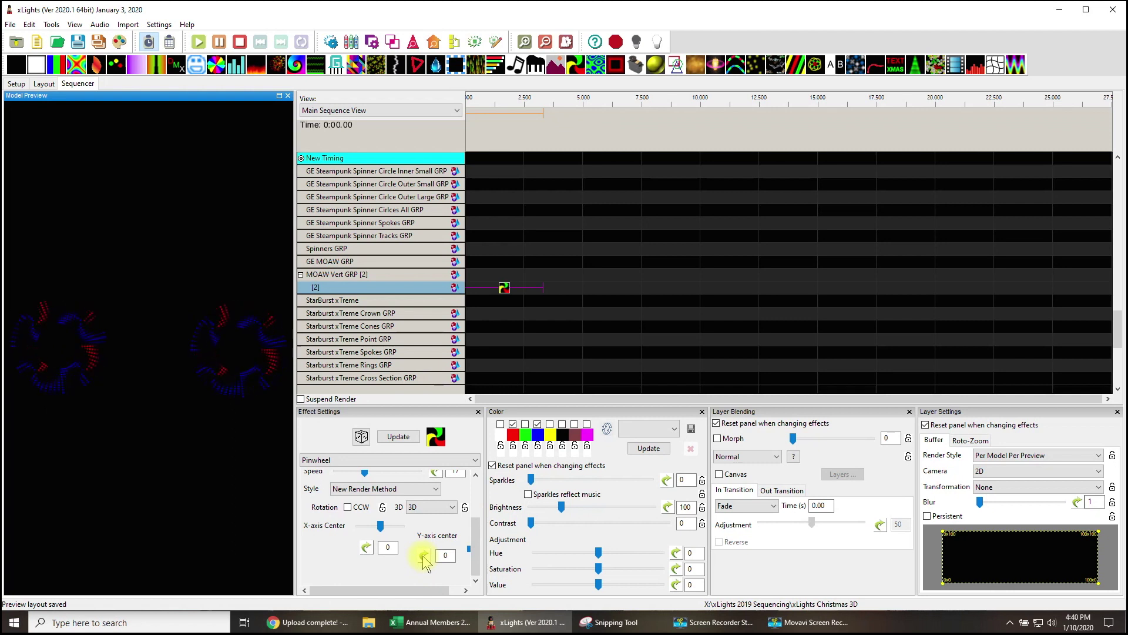
pyautogui.click(423, 556)
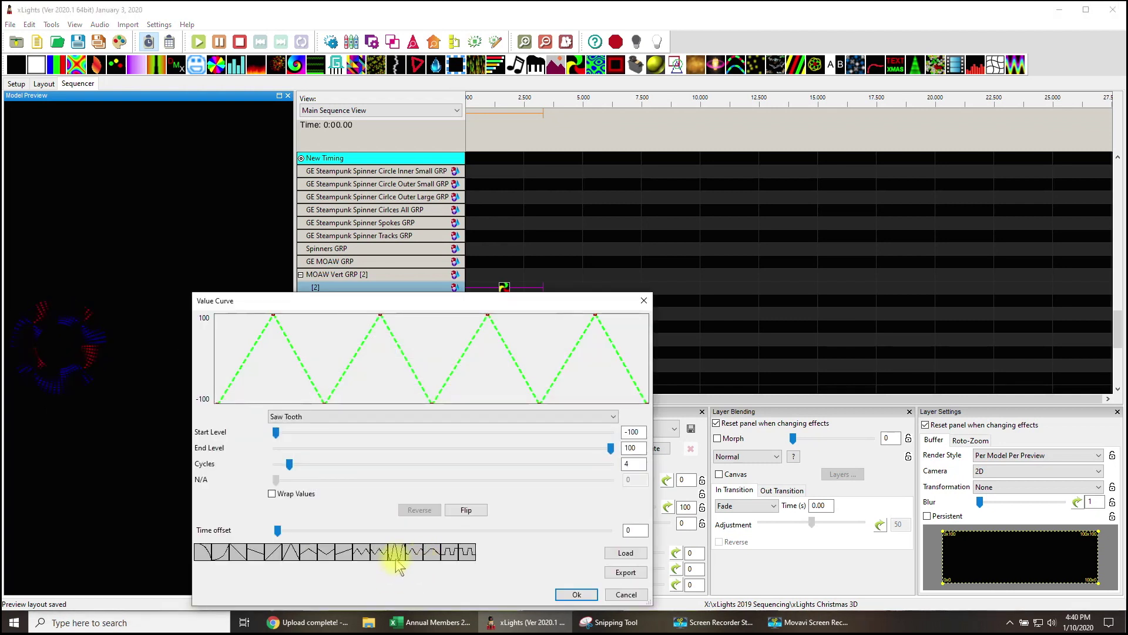
pyautogui.click(364, 557)
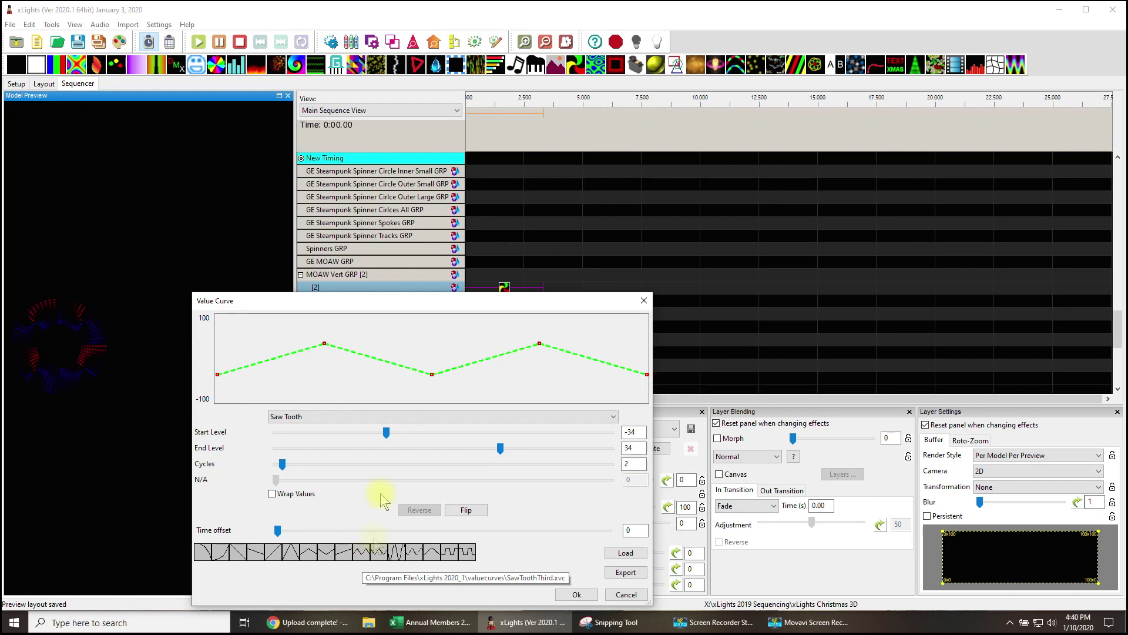
pyautogui.moveTo(385, 436); pyautogui.dragTo(274, 436)
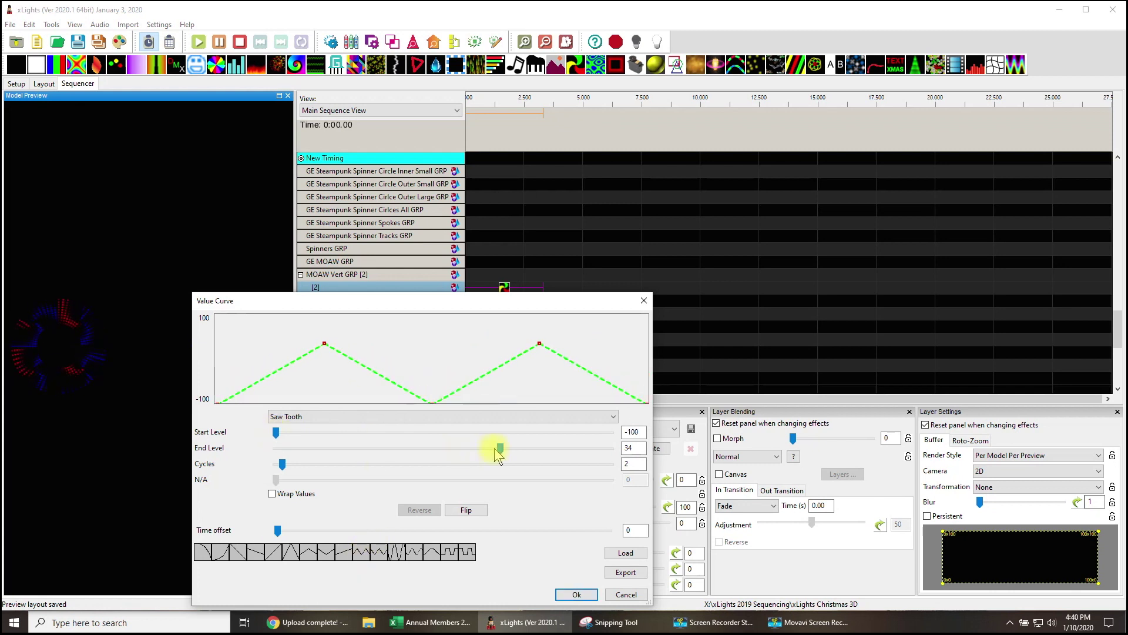
pyautogui.moveTo(501, 449); pyautogui.dragTo(614, 449)
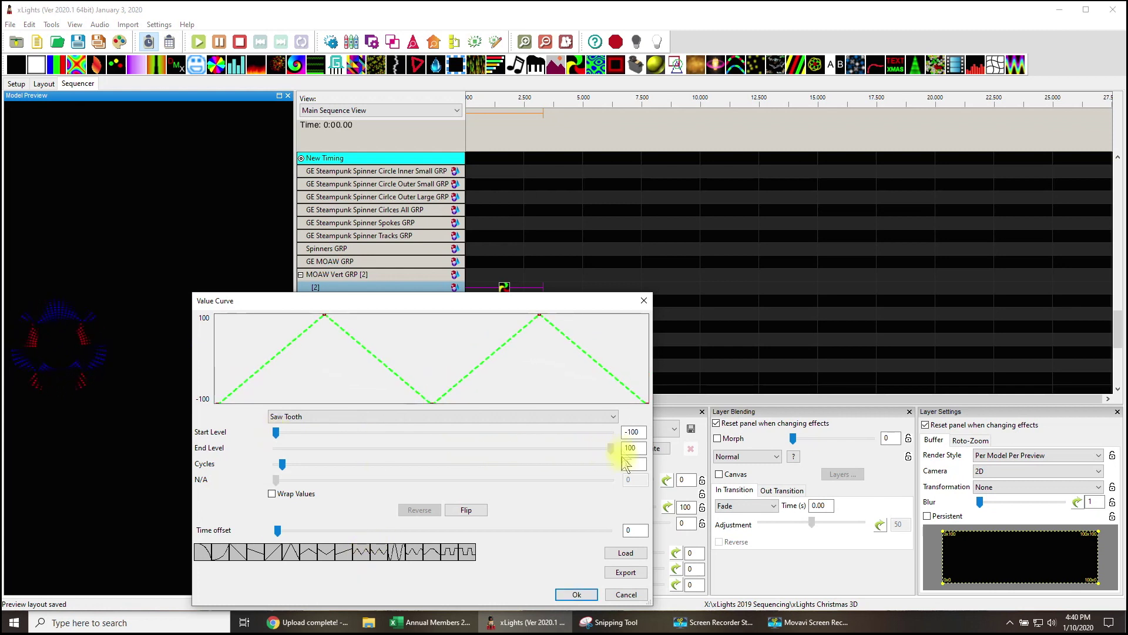
pyautogui.click(508, 470)
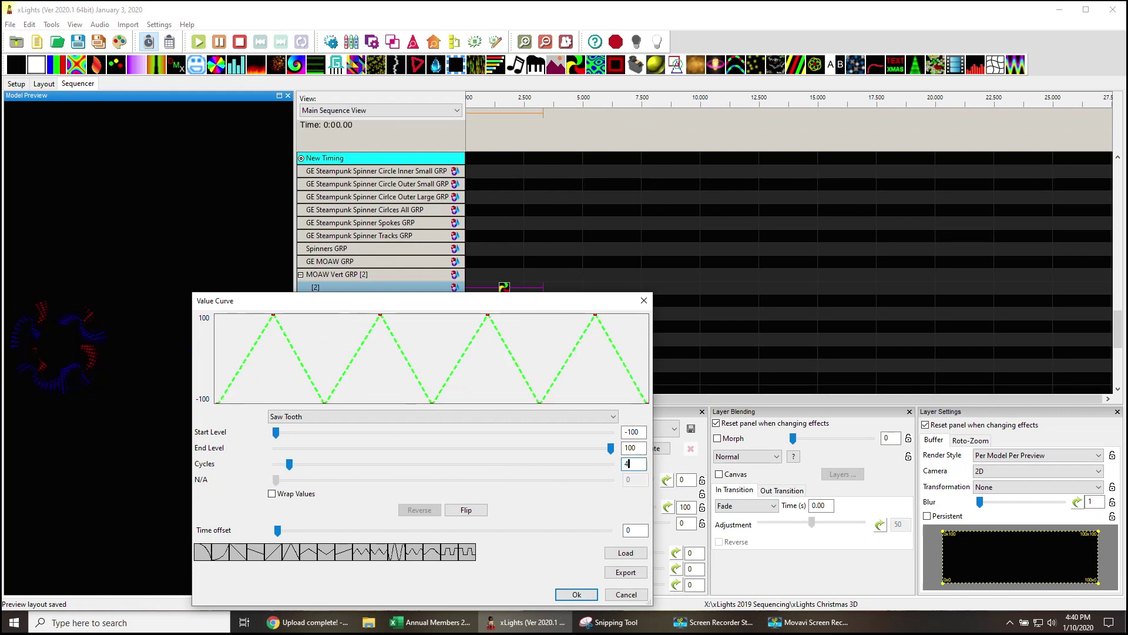
pyautogui.click(573, 588)
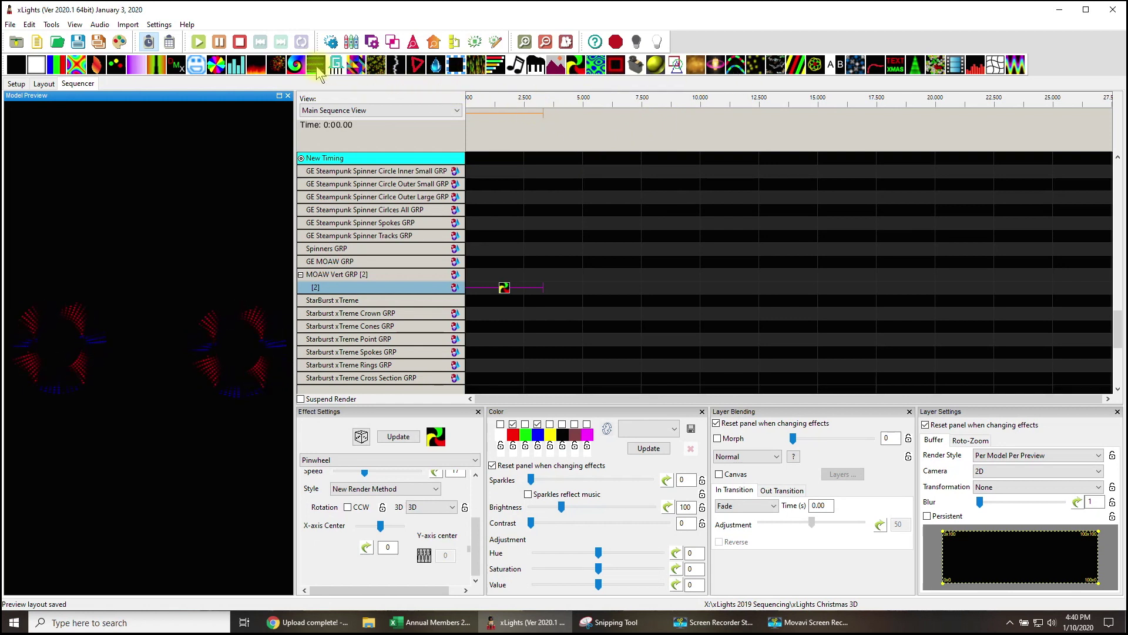
# Step: Add a Kaleidoscope effect of type Square on the MOAW Vert GRP layer above the Pinwheel
pyautogui.moveTo(355, 65); pyautogui.dragTo(542, 274)
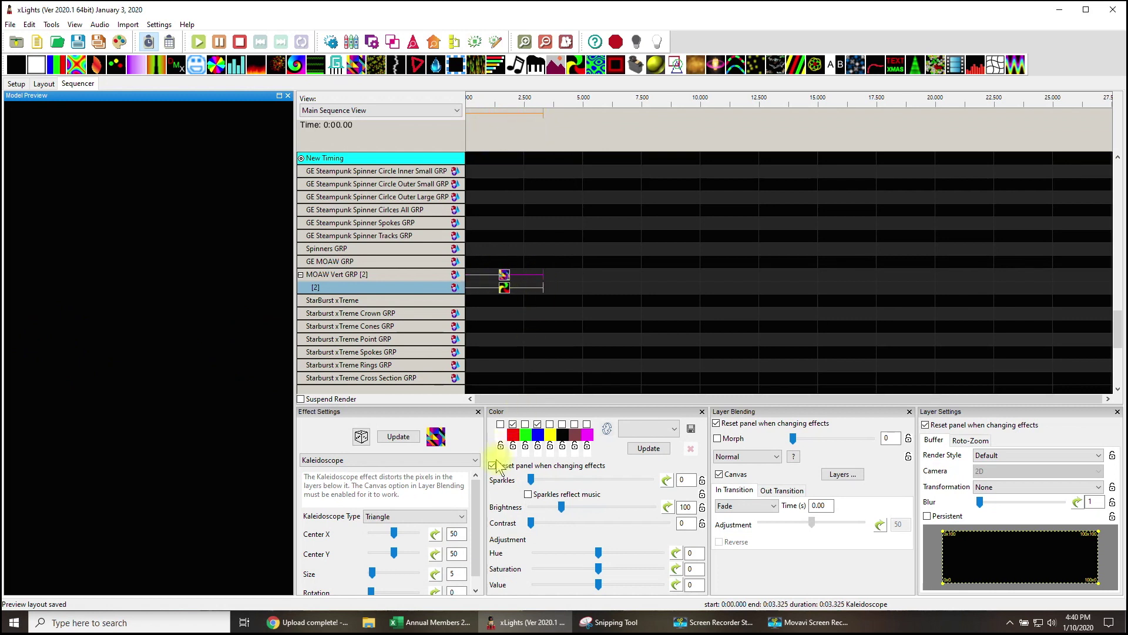
pyautogui.click(400, 517)
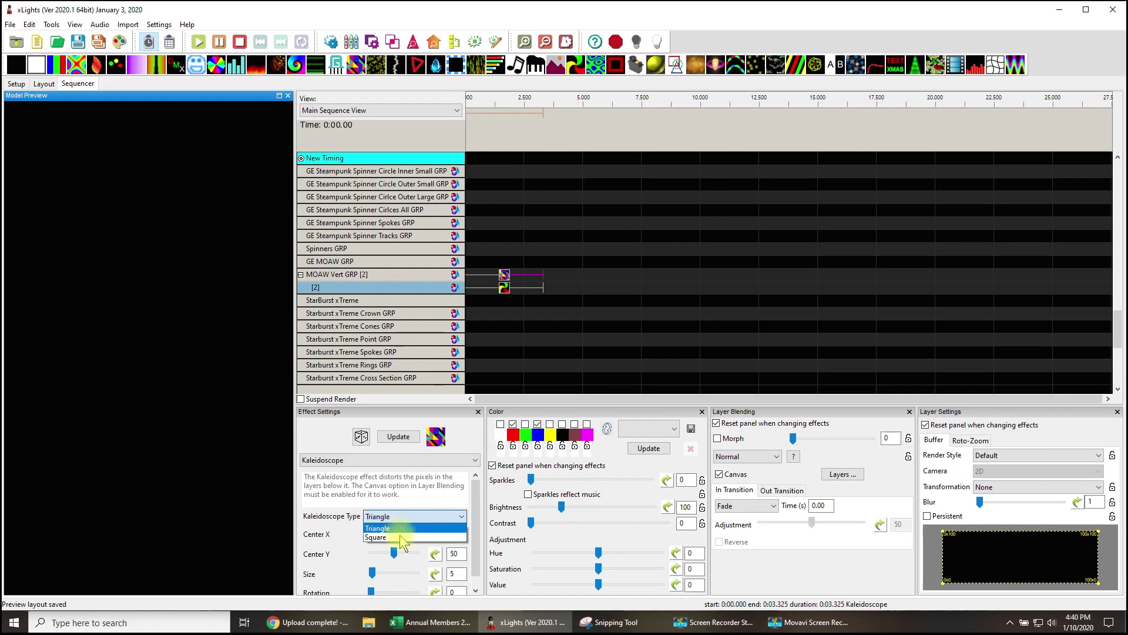
pyautogui.click(395, 536)
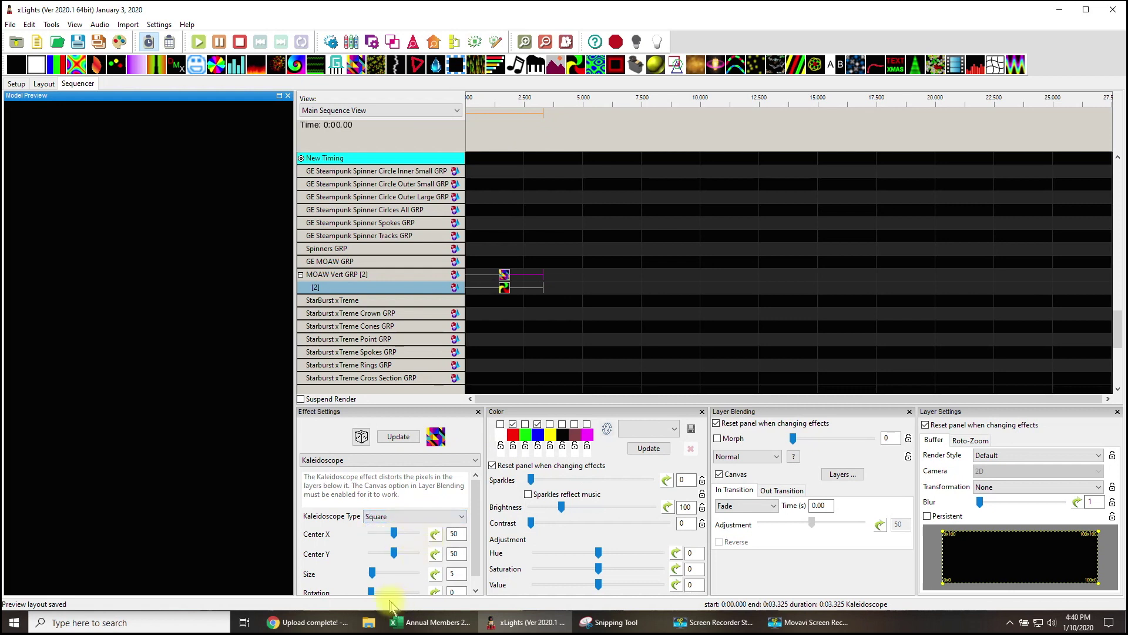
# Step: Set the Kaleidoscope's render style to Per Model Per Preview and compare it with the Pinwheel's render style
pyautogui.click(504, 273)
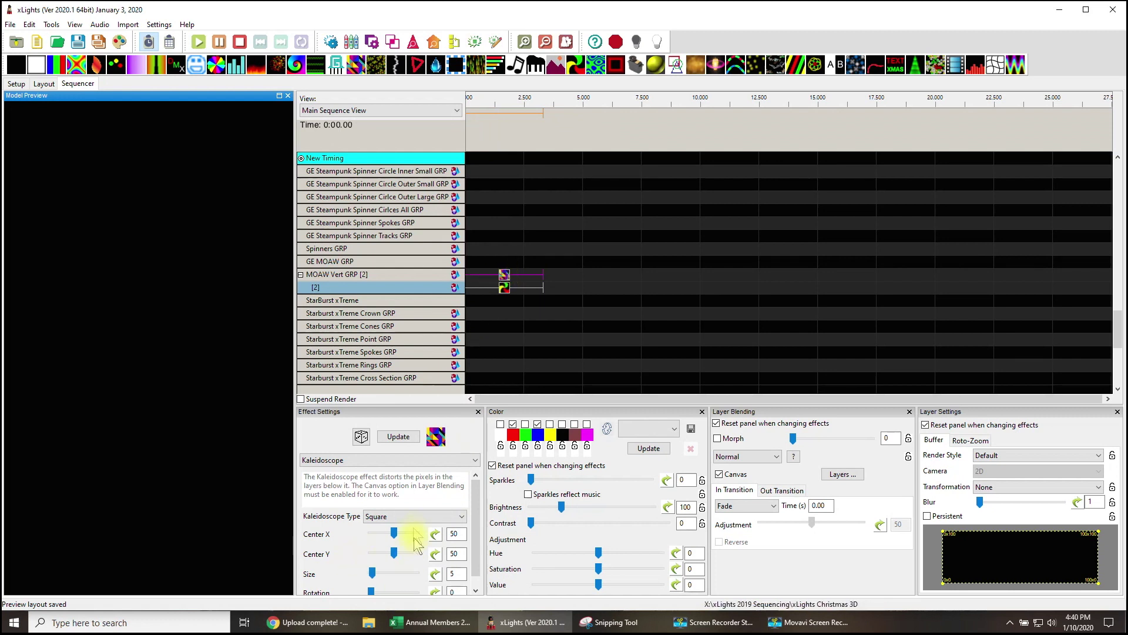
pyautogui.click(992, 459)
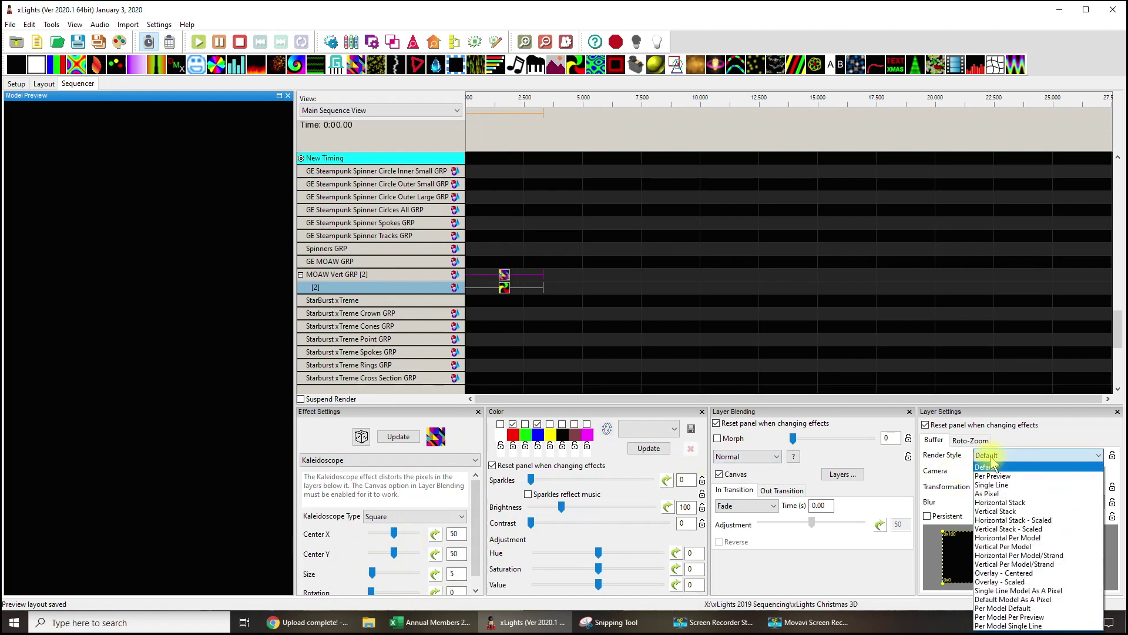
pyautogui.click(993, 617)
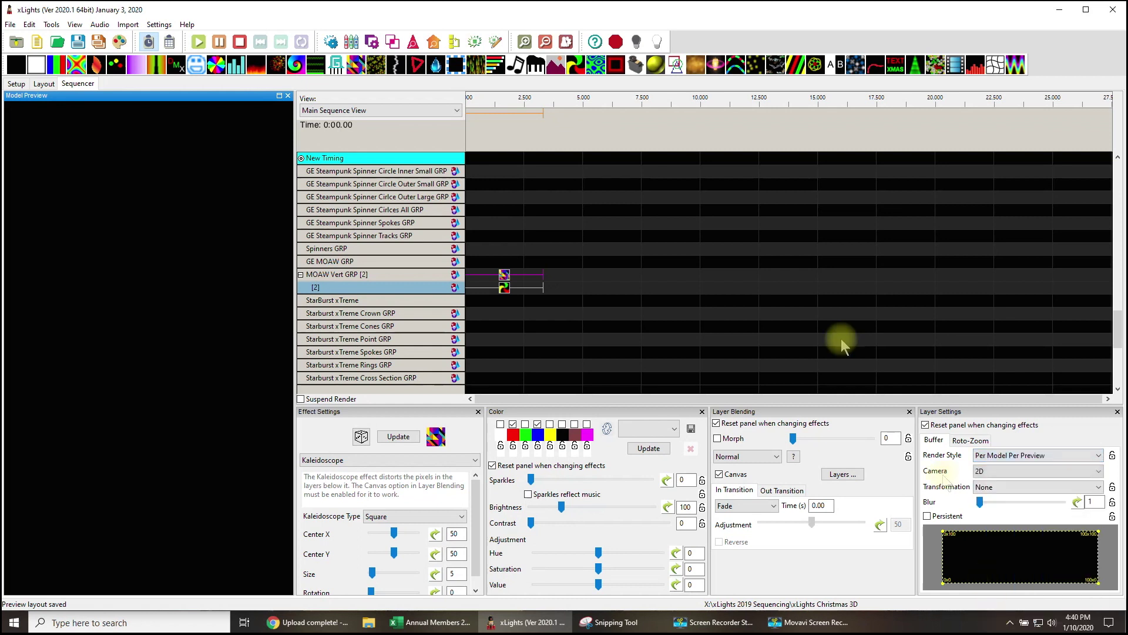
pyautogui.click(506, 288)
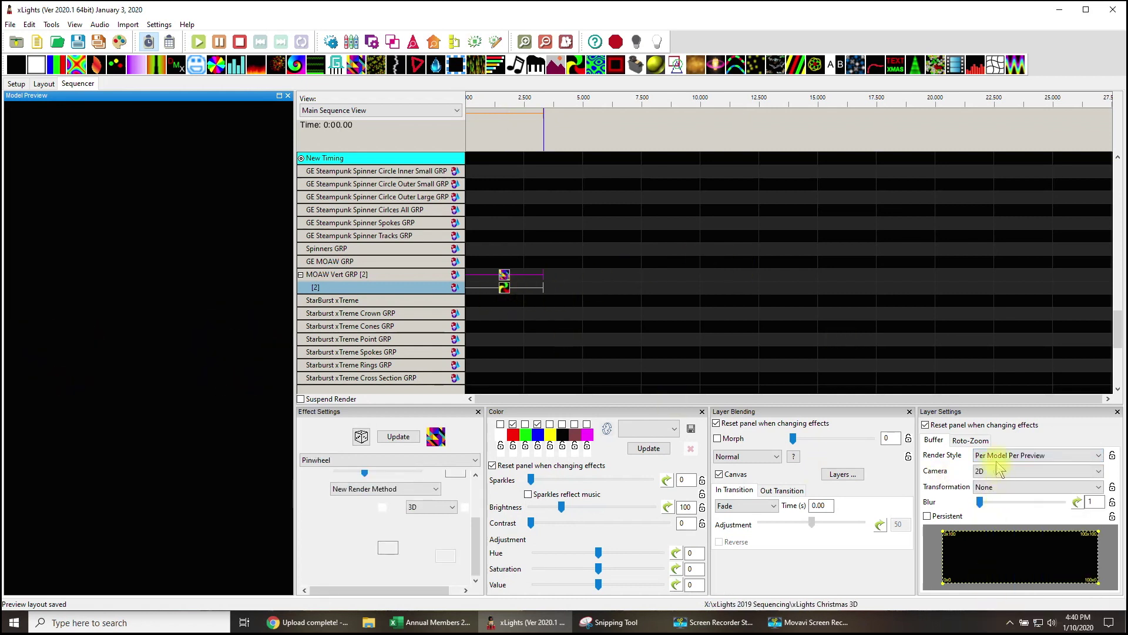
pyautogui.click(504, 274)
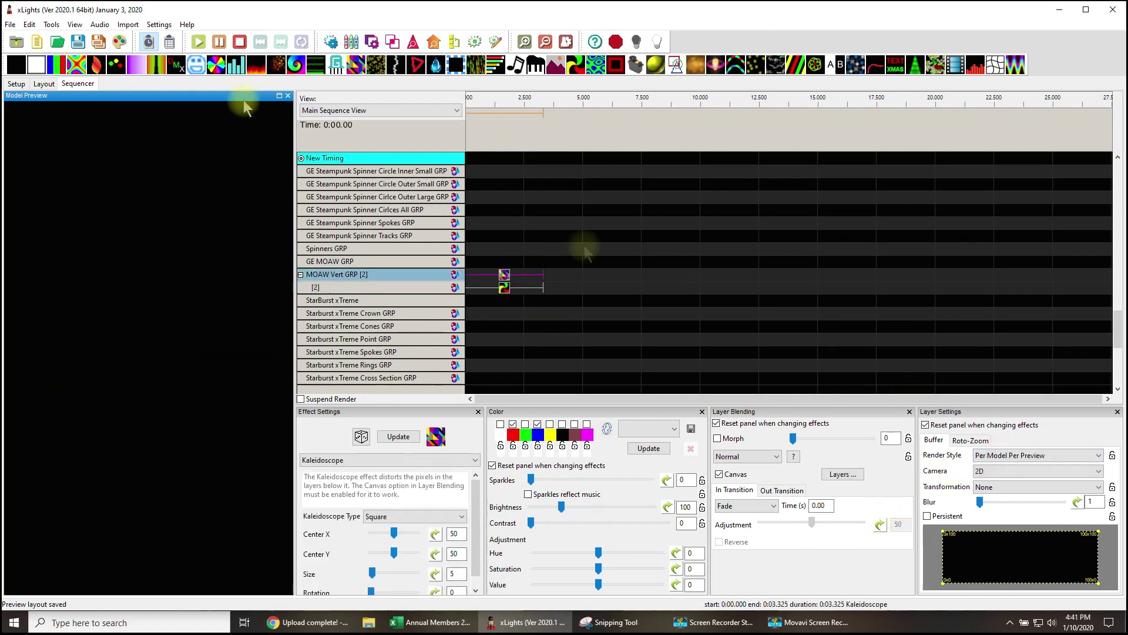
# Step: Render the whole sequence and set the Kaleidoscope's render style to Overlay - Centered
pyautogui.click(120, 42)
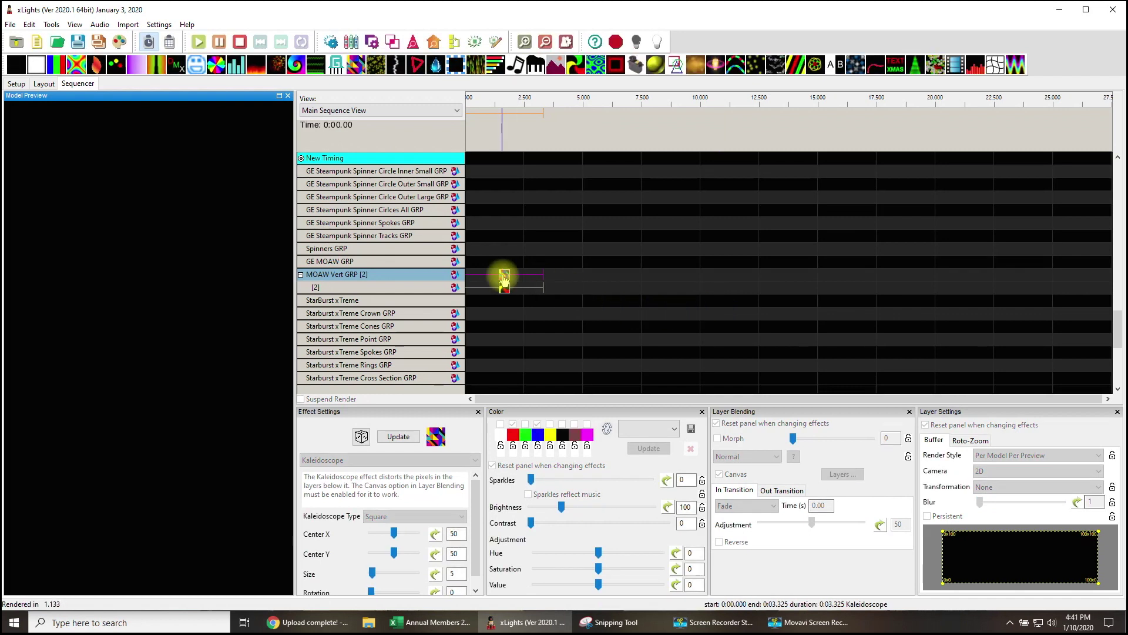
pyautogui.click(1019, 457)
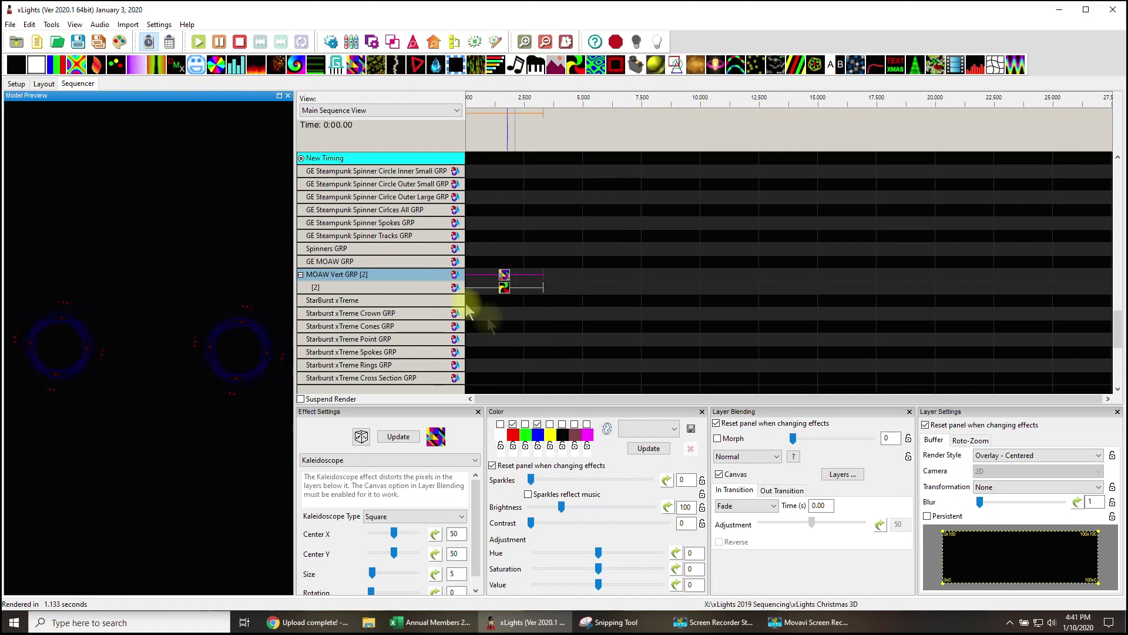
# Step: Check the position of the MOAW Vert GRP models in the layout and return to the sequence to preview the Kaleidoscope
pyautogui.click(44, 84)
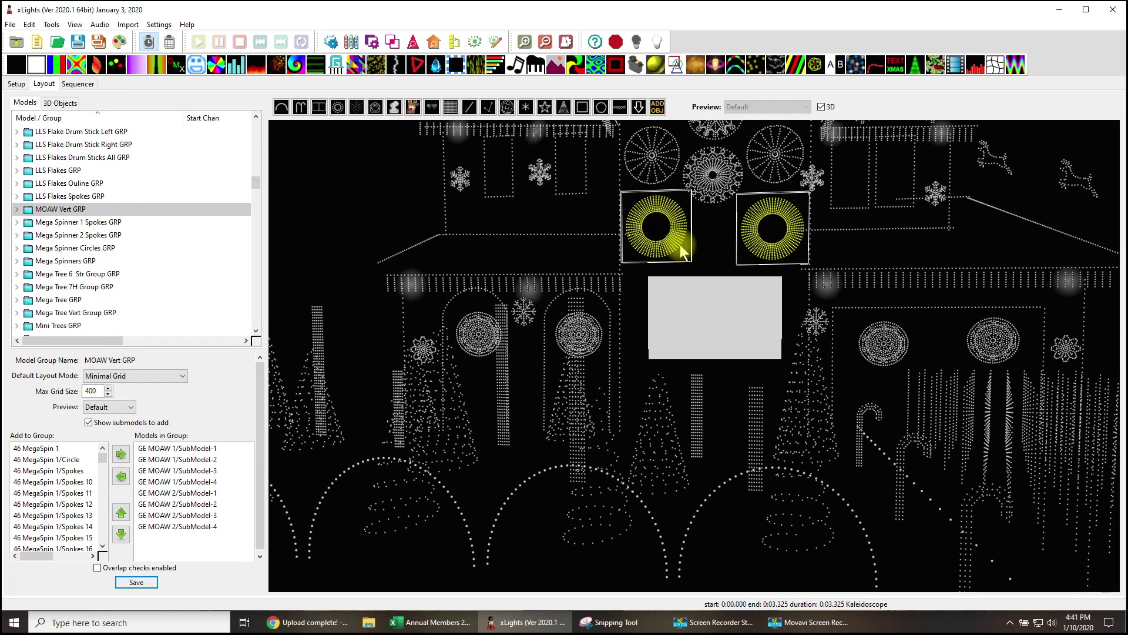
pyautogui.click(72, 85)
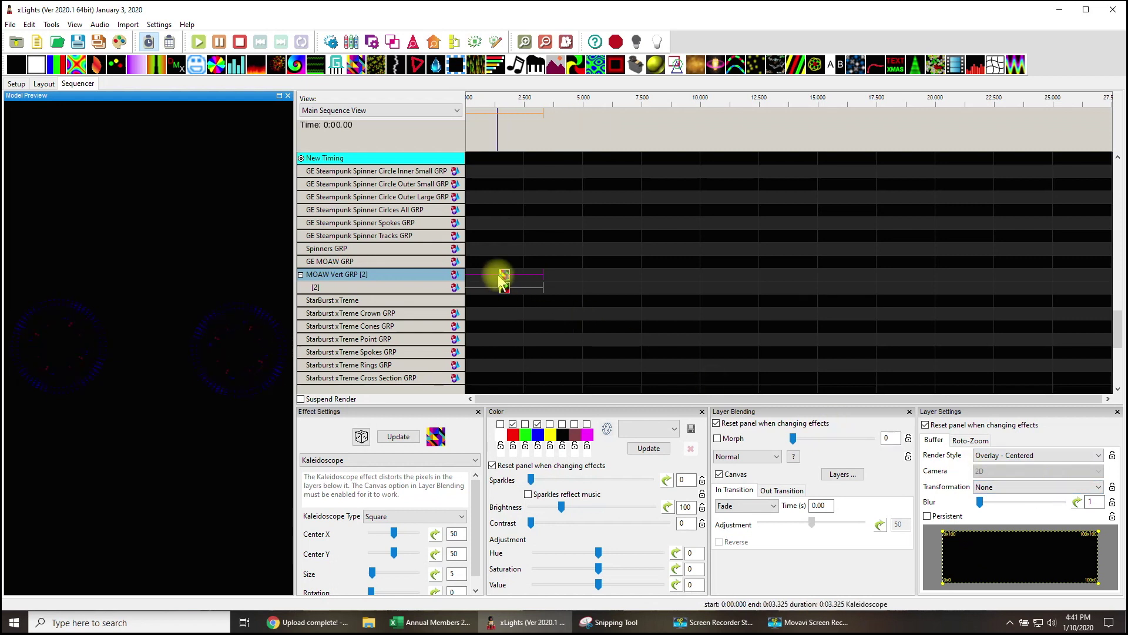
pyautogui.click(517, 327)
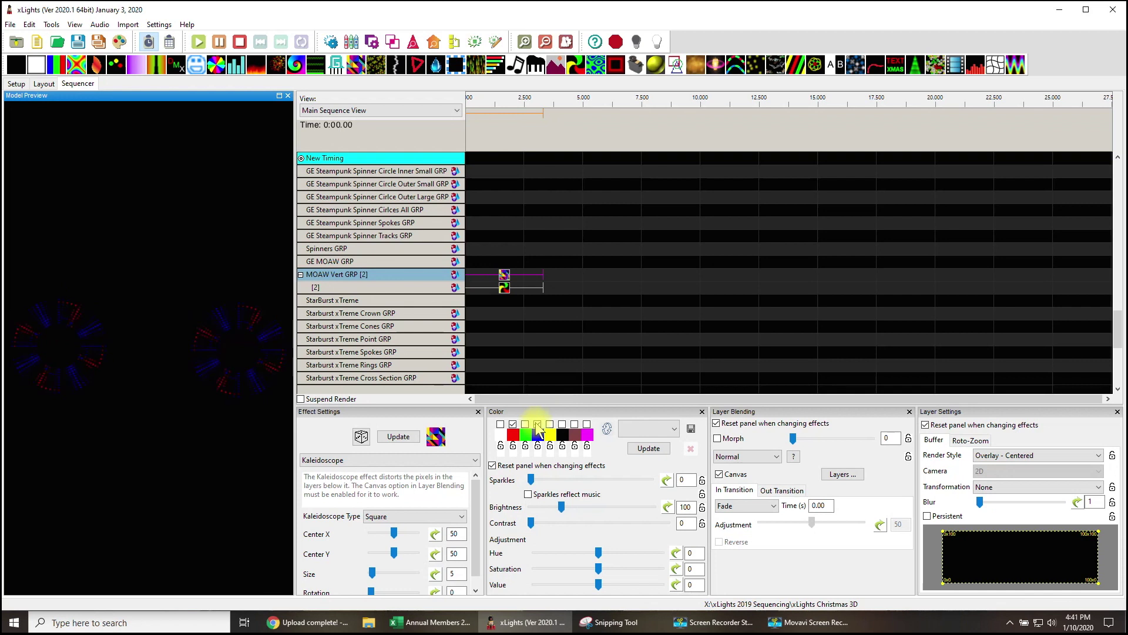
# Step: Set the color palettes of both the Kaleidoscope and the Pinwheel to white only
pyautogui.click(500, 424)
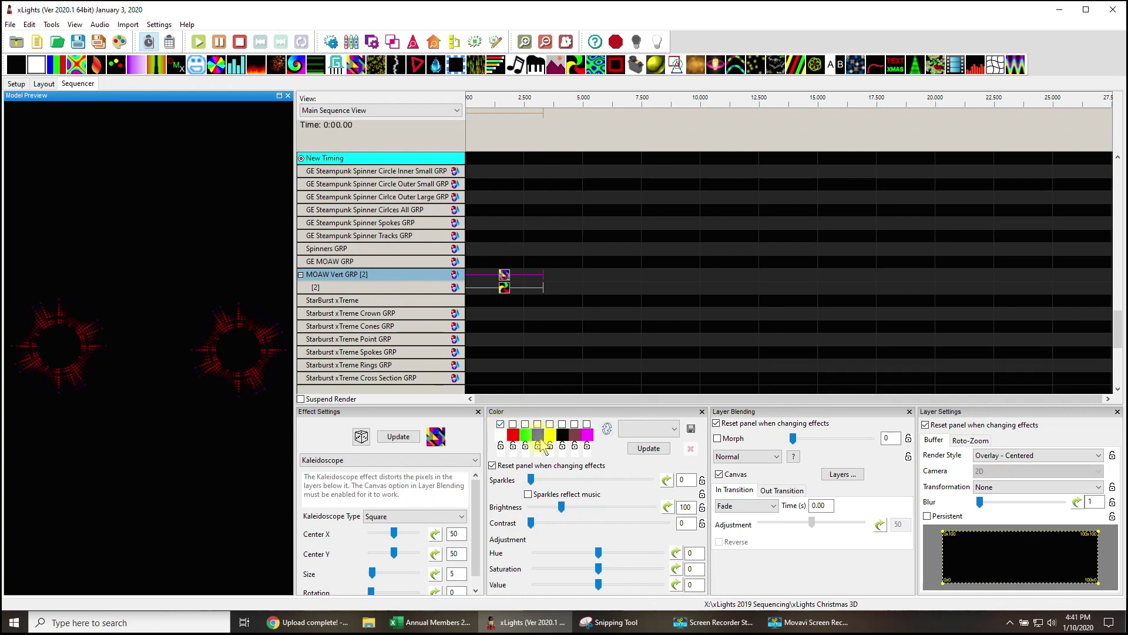
pyautogui.click(505, 287)
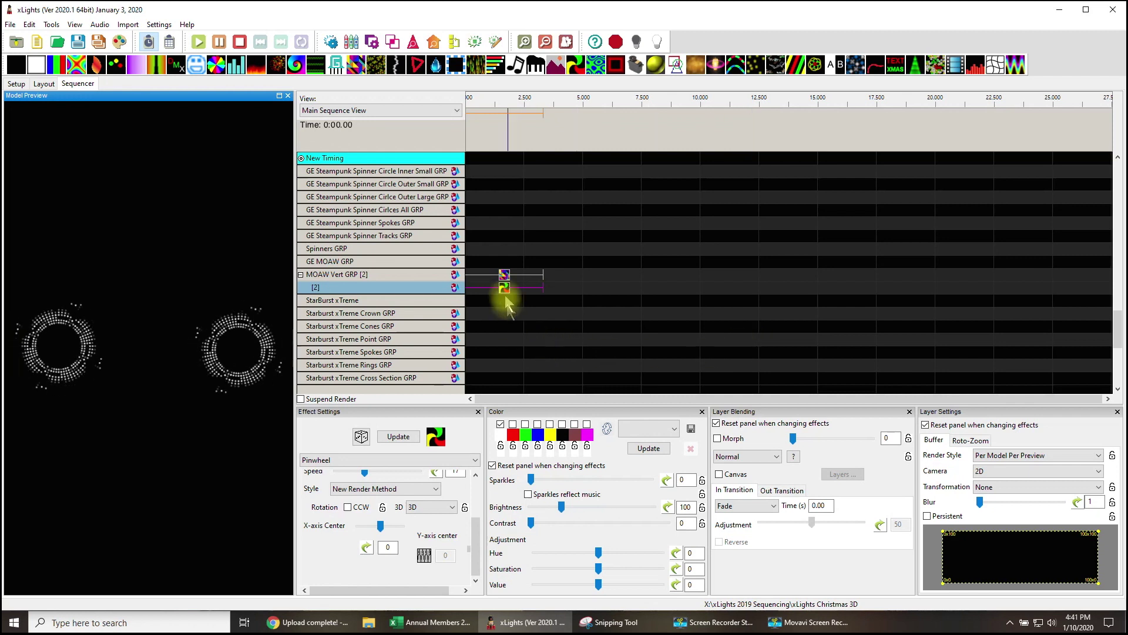
pyautogui.click(505, 276)
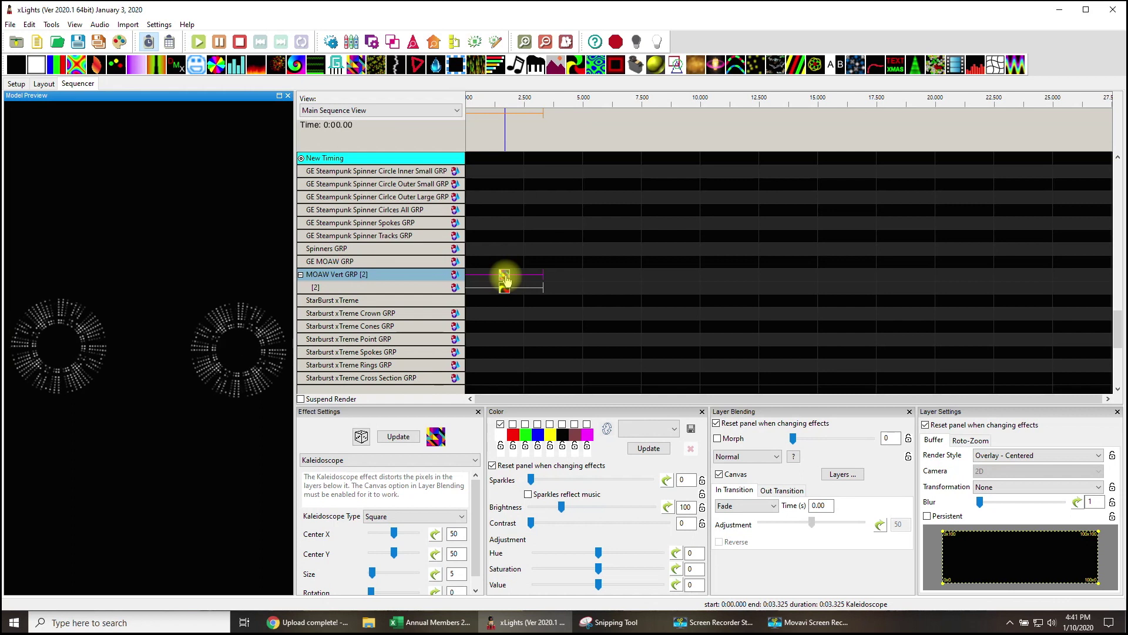
# Step: Try the layer blending modes 1 is Mask, 2 is Mask, 1 is Unmask and 2 is Unmask on the Kaleidoscope
pyautogui.click(764, 457)
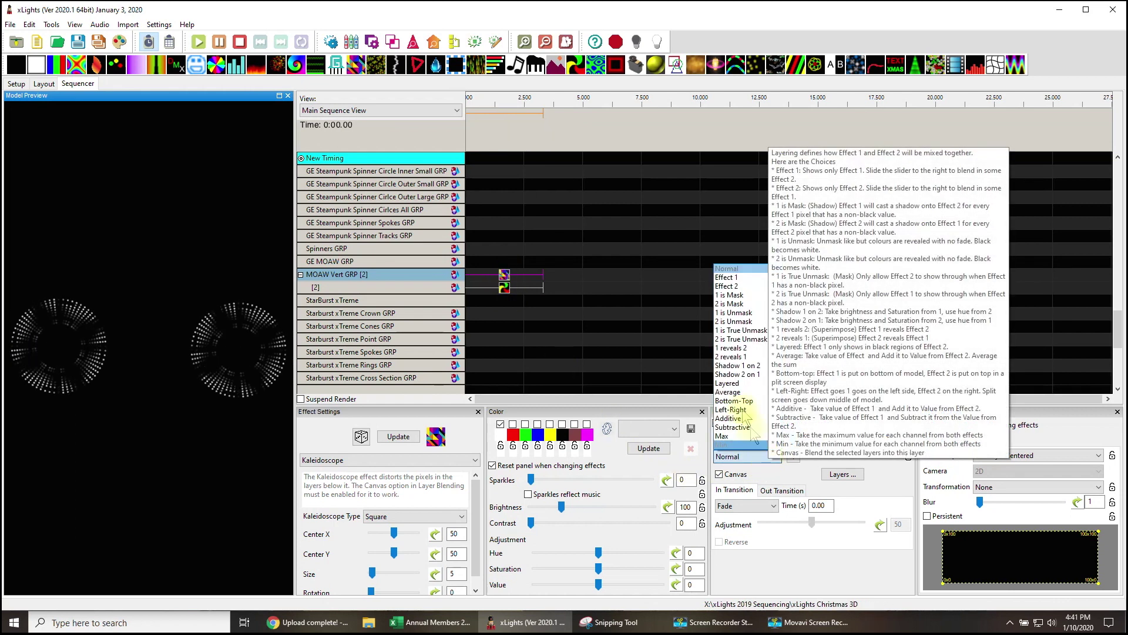
pyautogui.click(721, 294)
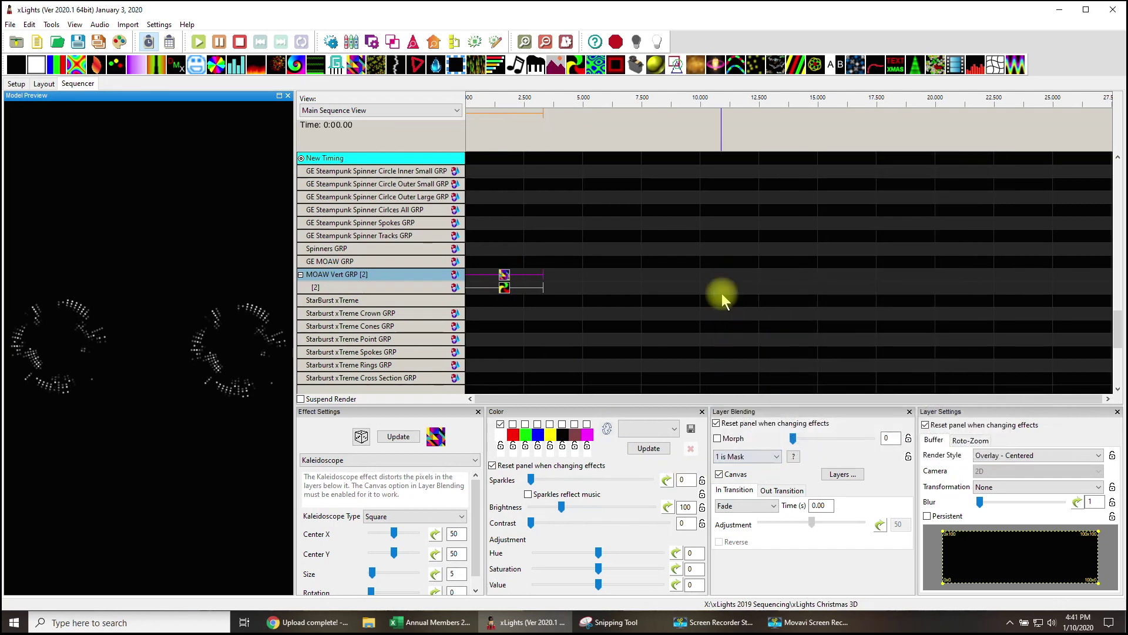
pyautogui.click(761, 457)
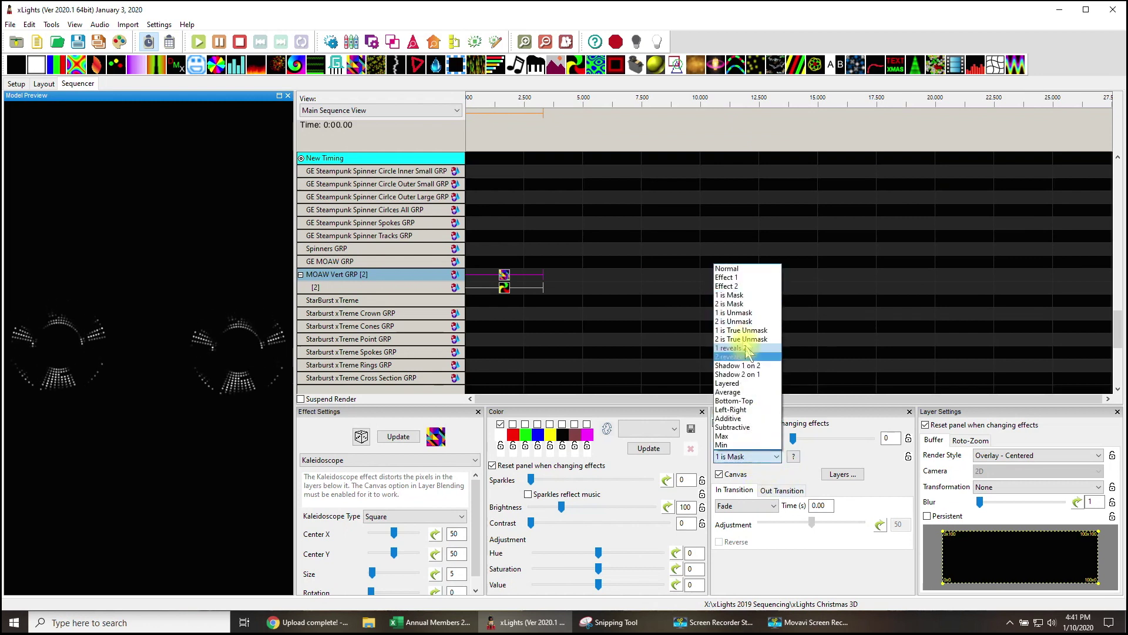
pyautogui.click(738, 305)
pyautogui.click(742, 458)
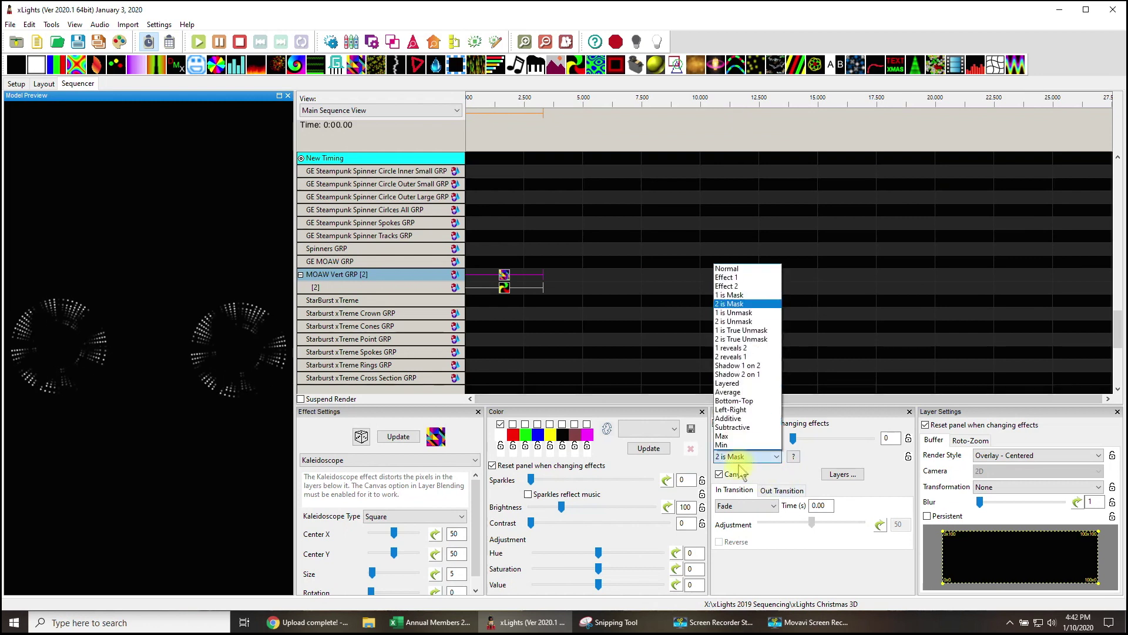
pyautogui.click(743, 312)
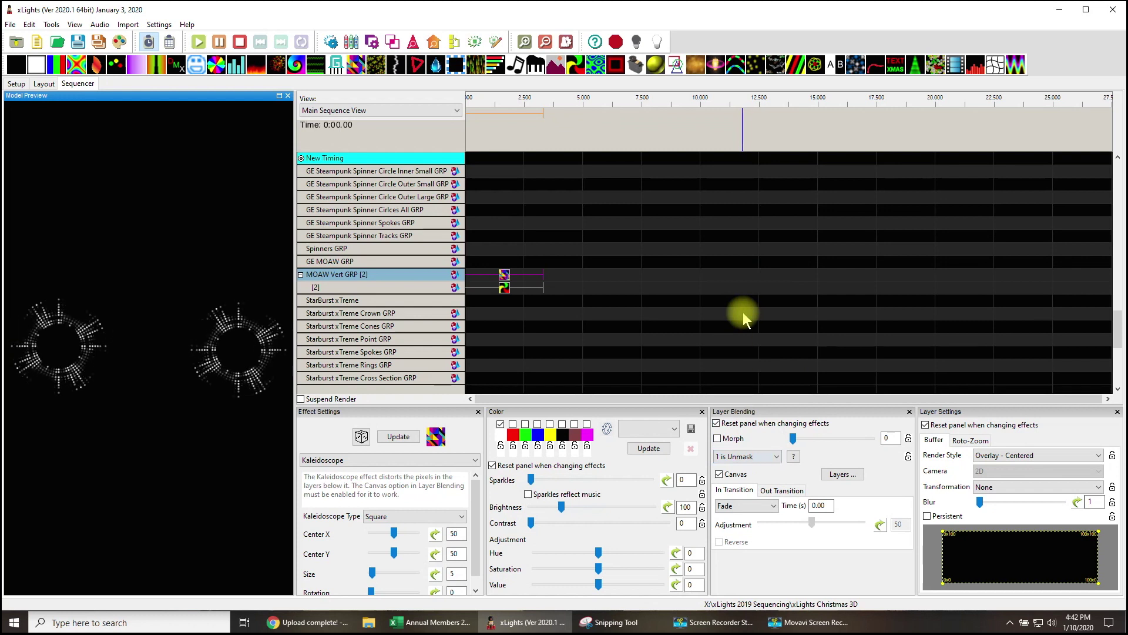
pyautogui.click(745, 456)
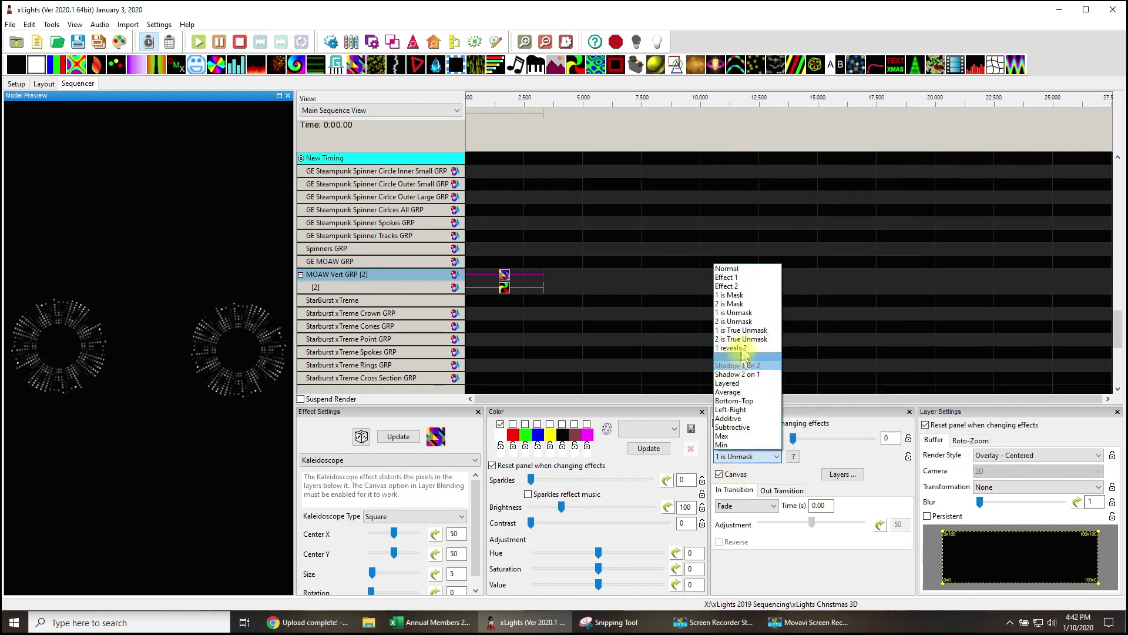
pyautogui.click(738, 322)
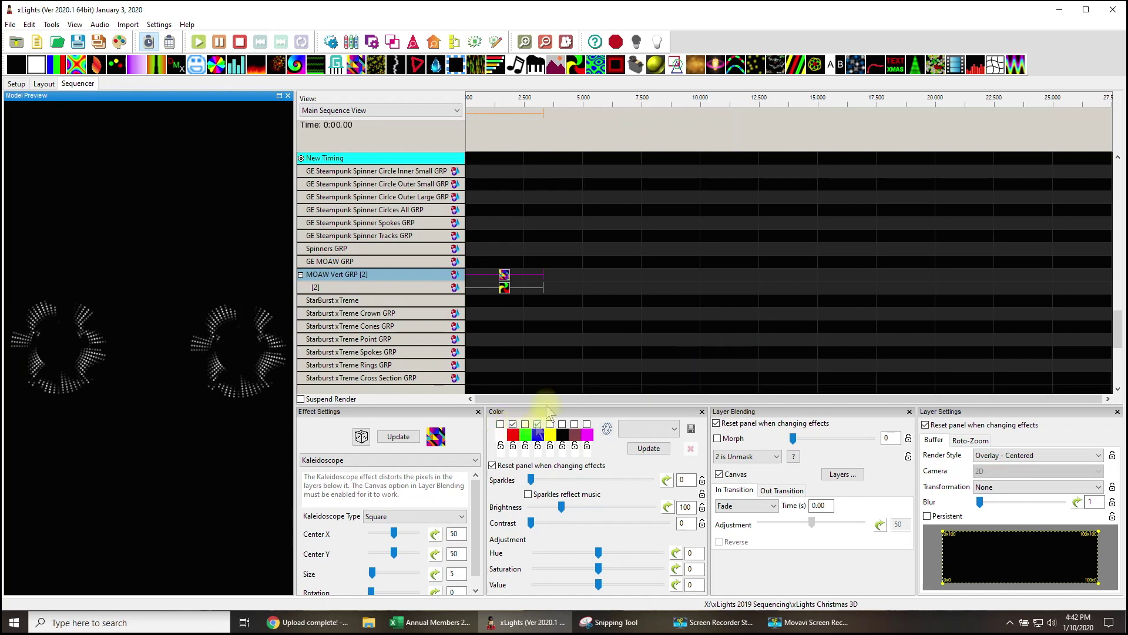
# Step: Set the Pinwheel's color palette to red and blue and reselect the Kaleidoscope
pyautogui.click(504, 288)
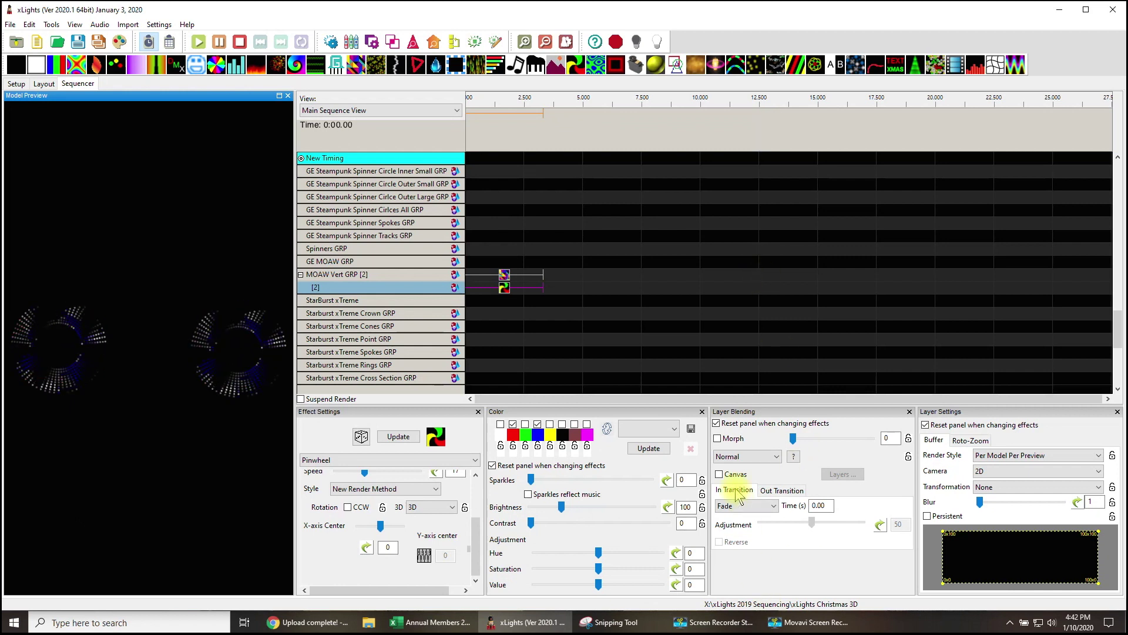
pyautogui.click(504, 277)
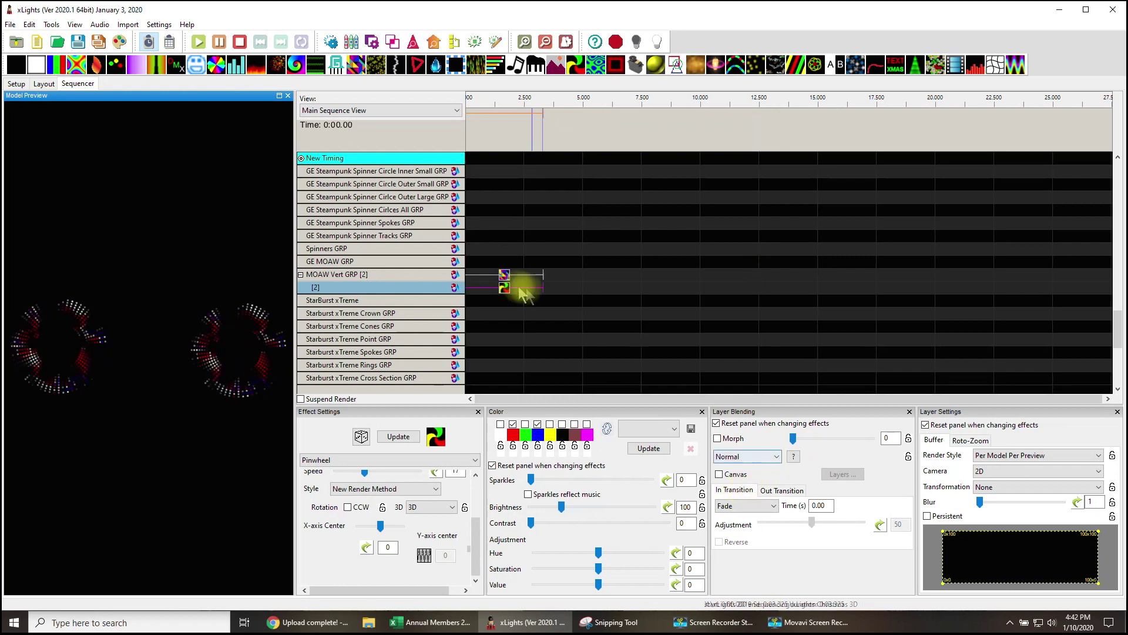
# Step: Try 1 is True Unmask and 2 is True Unmask on the Kaleidoscope with Canvas disabled, and re-enable Canvas
pyautogui.click(764, 456)
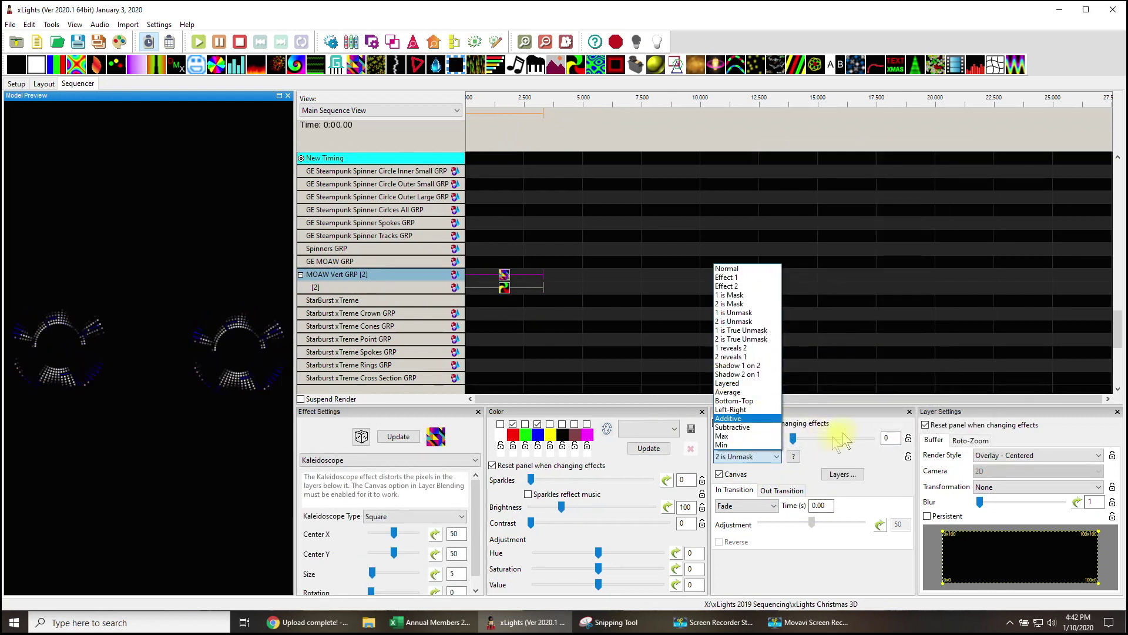
pyautogui.click(719, 474)
pyautogui.click(719, 474)
pyautogui.click(767, 458)
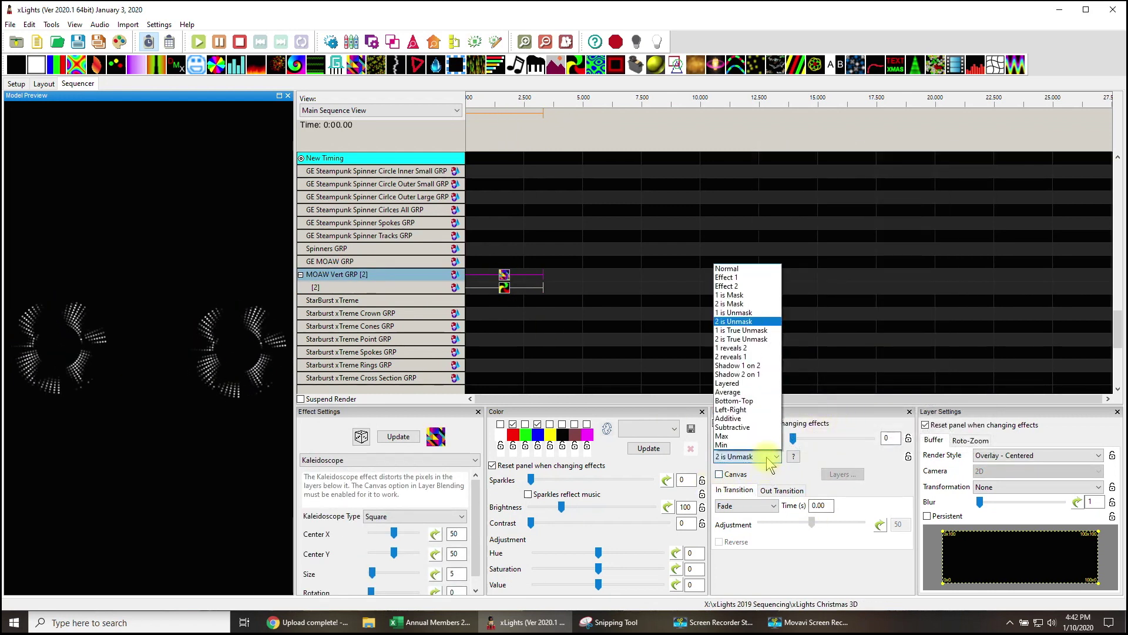
pyautogui.click(757, 334)
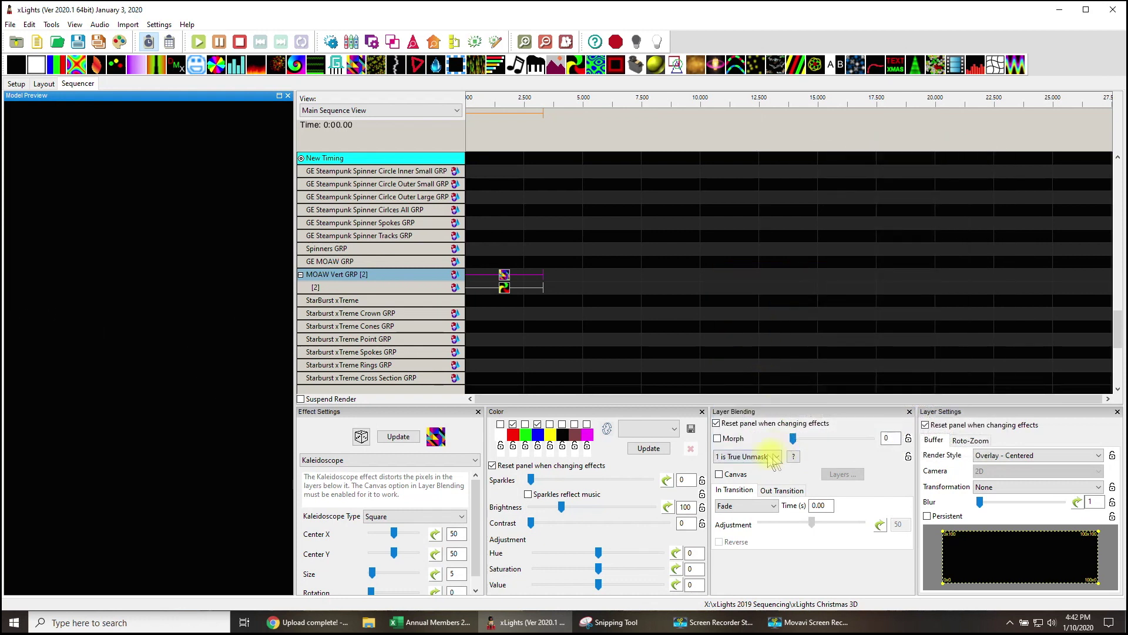
pyautogui.click(758, 456)
pyautogui.click(756, 339)
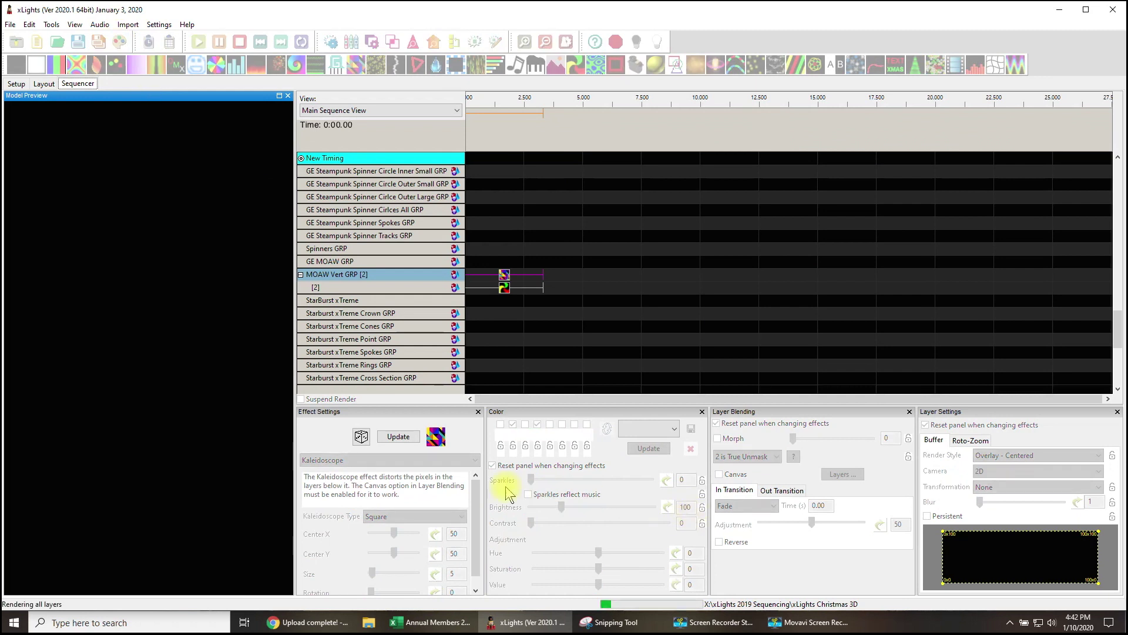
pyautogui.click(722, 476)
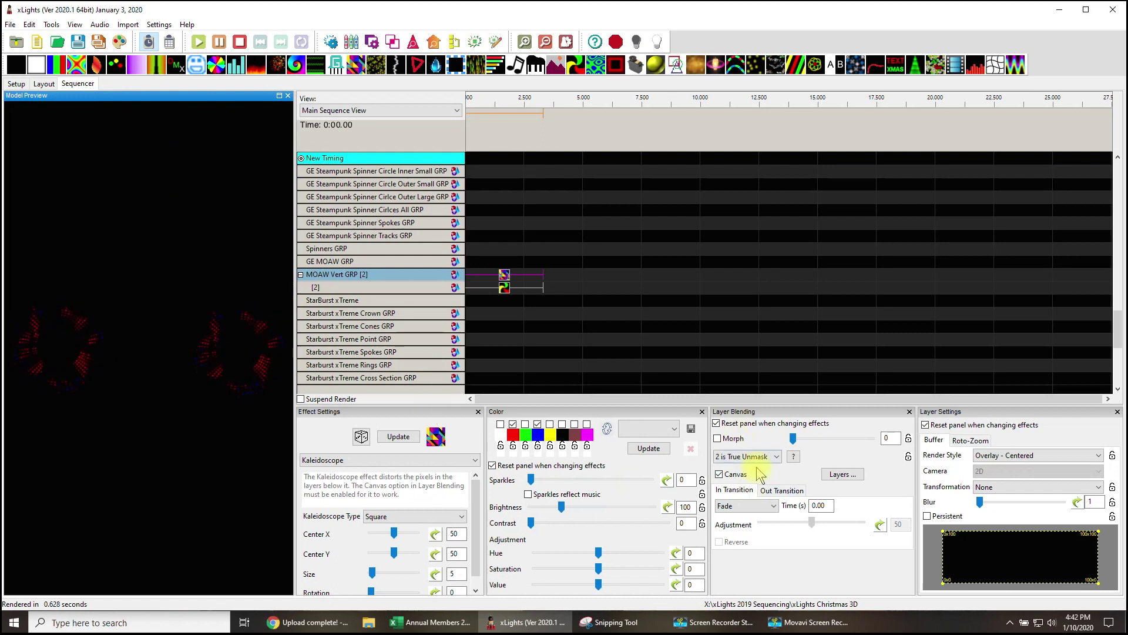
# Step: Set the Kaleidoscope's layer blending mode to 1 reveals 2
pyautogui.click(505, 277)
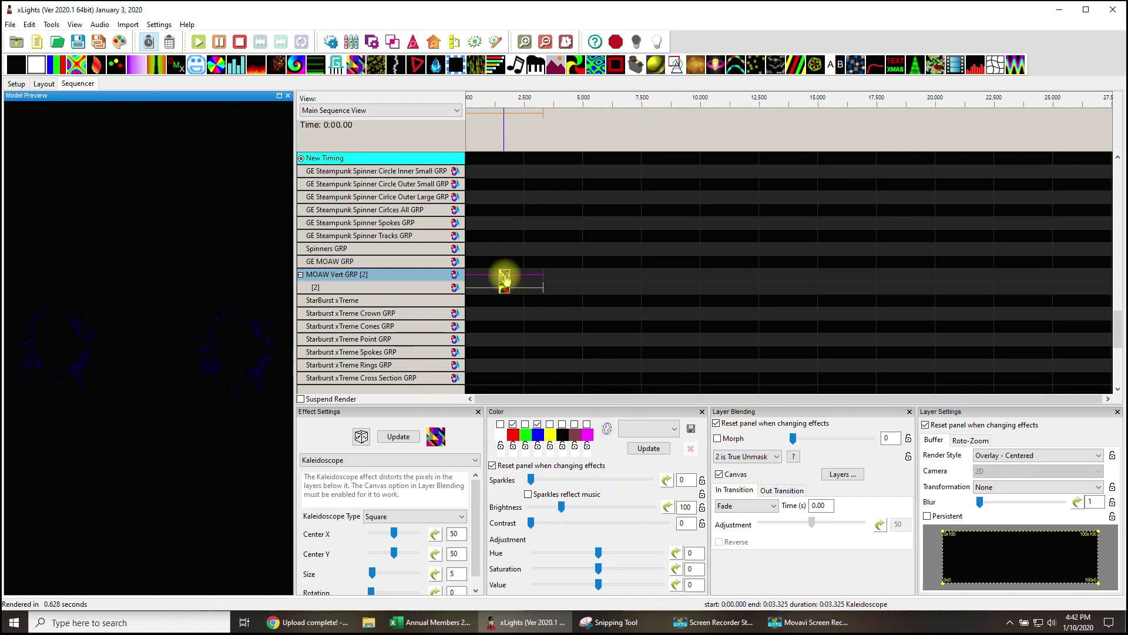
pyautogui.click(758, 457)
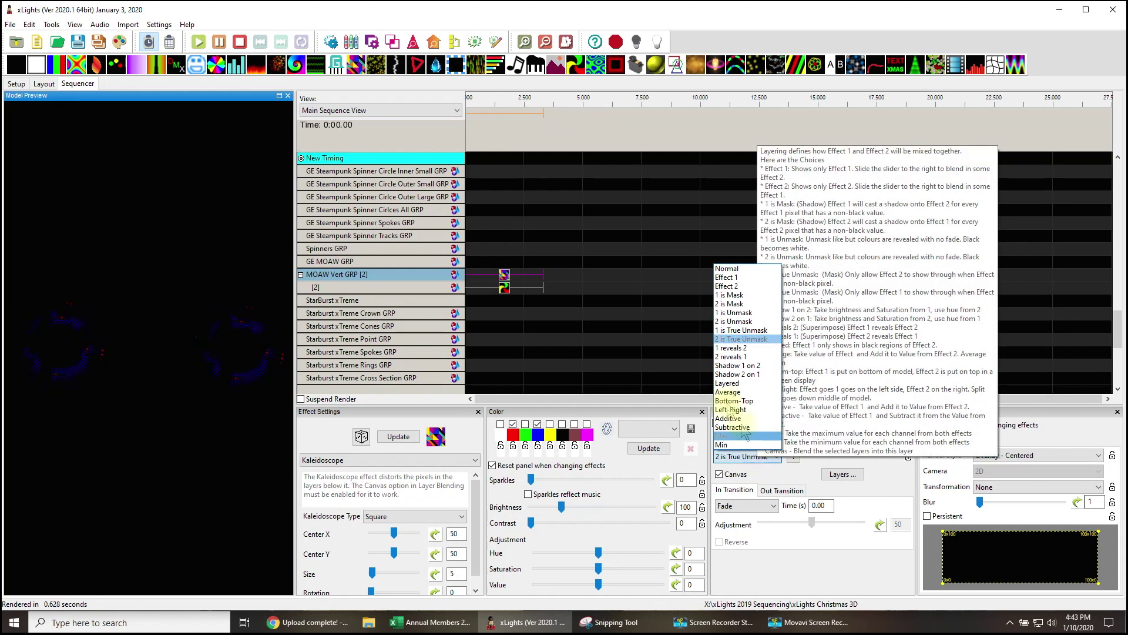
pyautogui.click(721, 348)
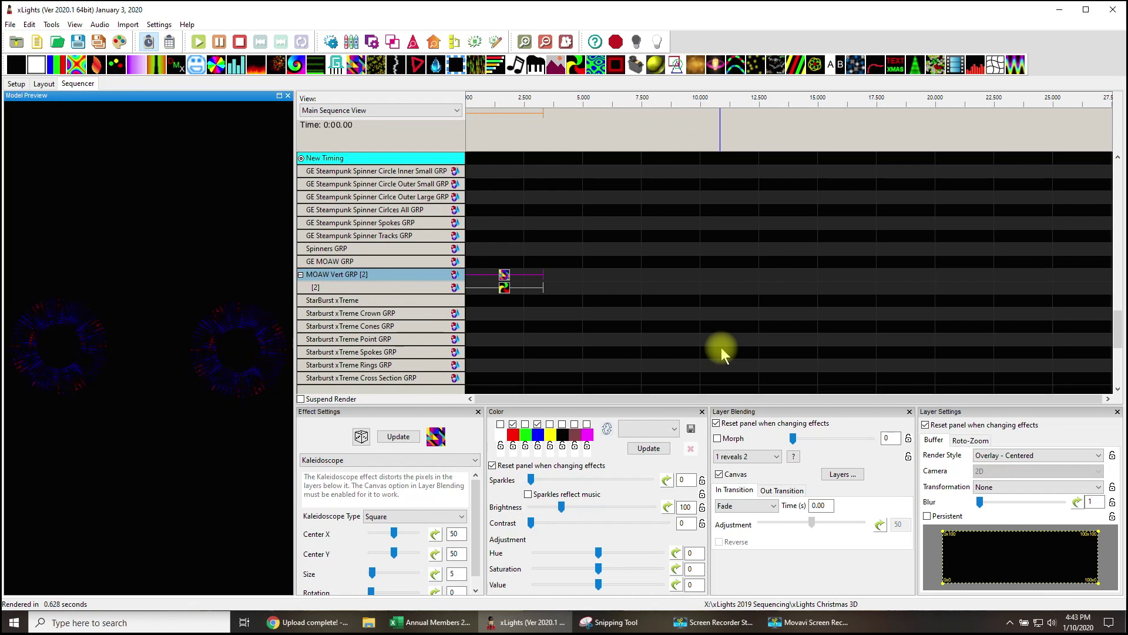
# Step: Move the Kaleidoscope along its layer to start at about 8 seconds and preview the Pinwheel on its own
pyautogui.moveTo(504, 275); pyautogui.dragTo(681, 274)
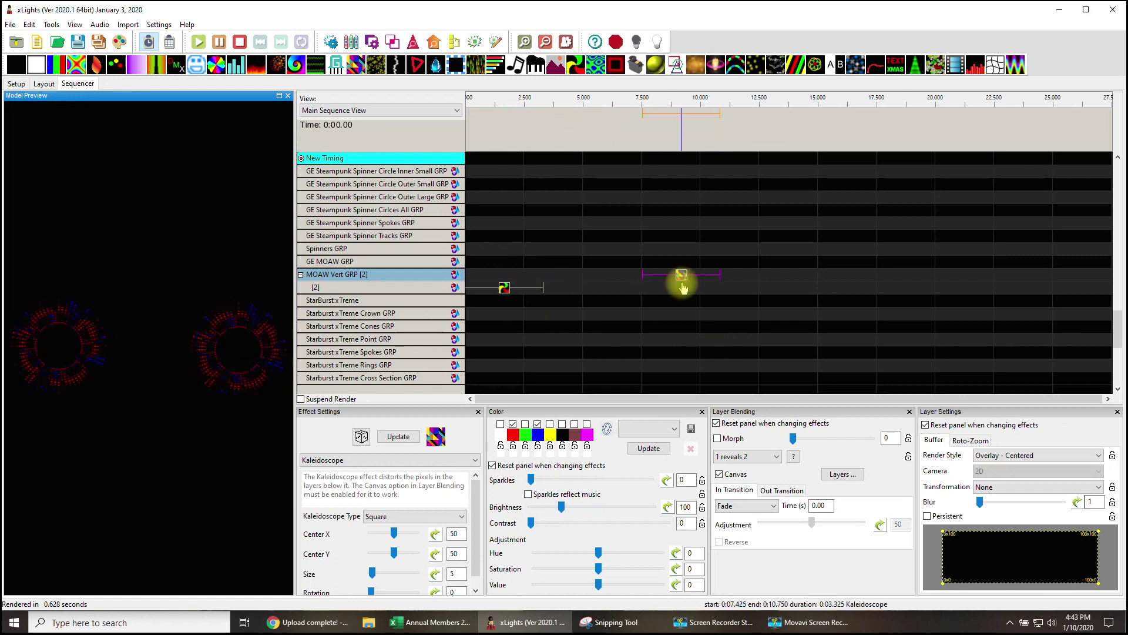
pyautogui.click(504, 288)
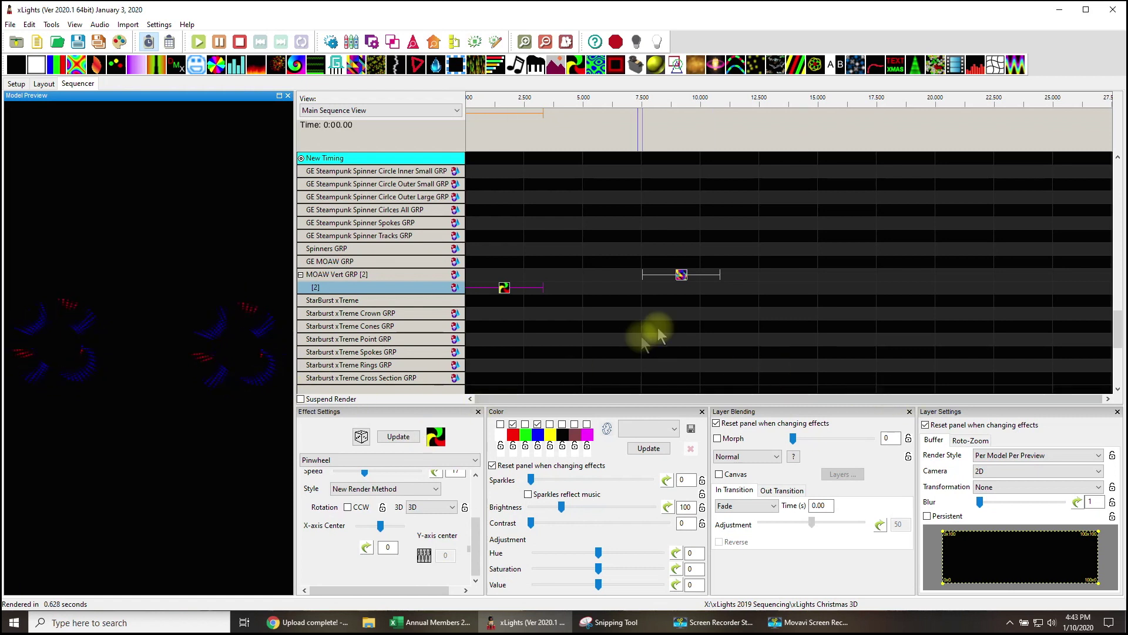
pyautogui.moveTo(682, 275)
pyautogui.mouseDown()
pyautogui.moveTo(504, 274)
pyautogui.moveTo(693, 275)
pyautogui.mouseUp()
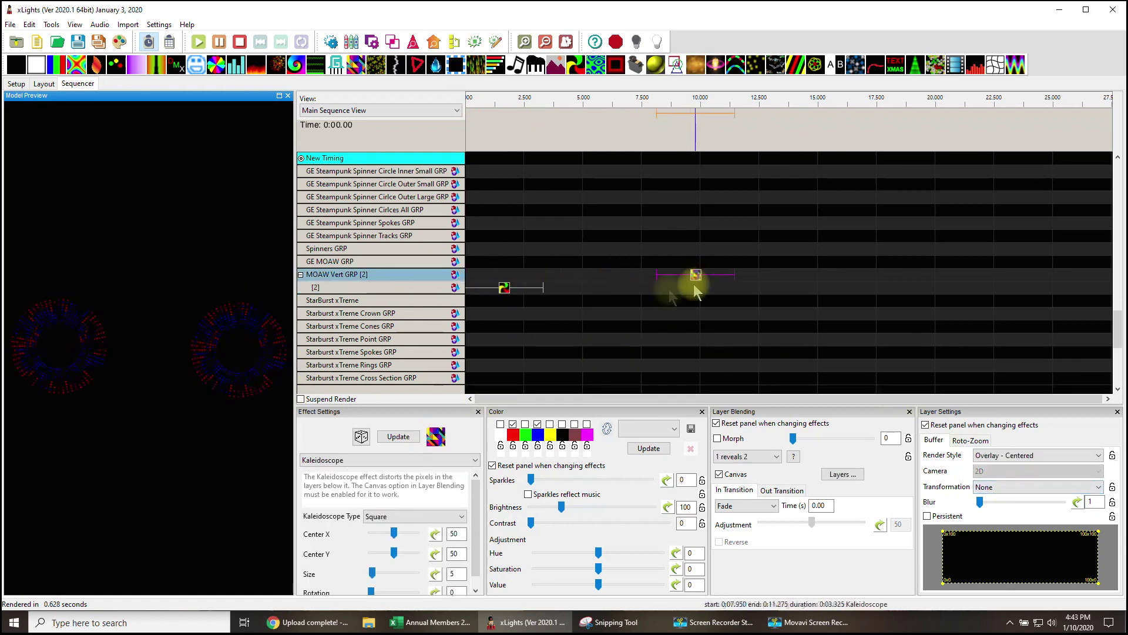
pyautogui.click(504, 288)
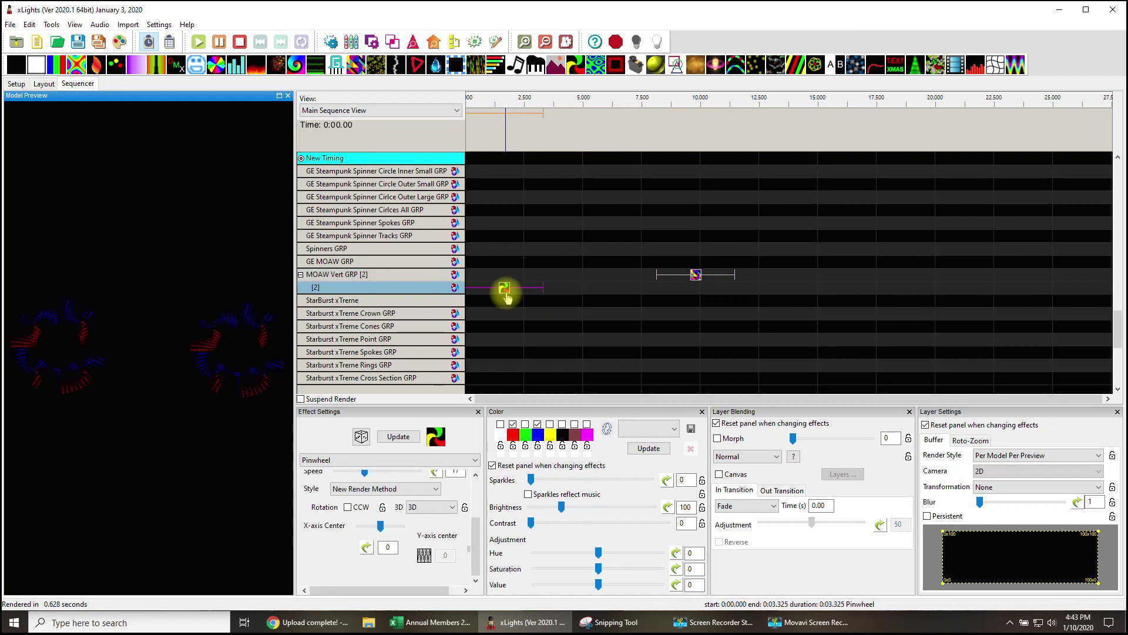
# Step: Compare the Overlay - Centered and Per Model Per Preview render styles on the Pinwheel, ending on Overlay - Centered
pyautogui.click(1003, 458)
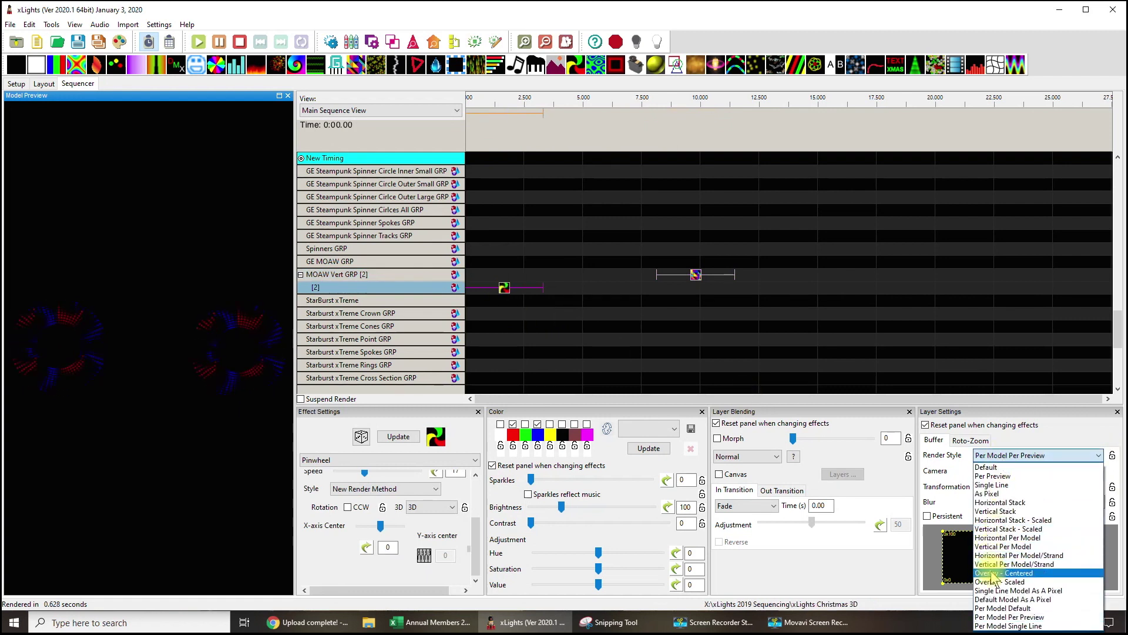
pyautogui.click(990, 570)
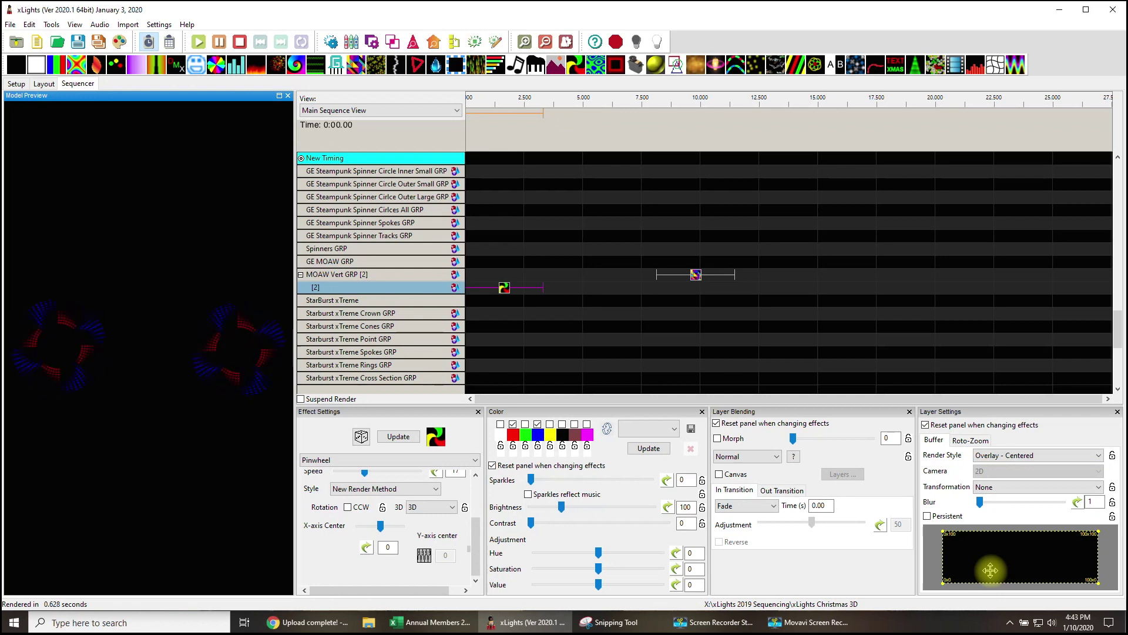
pyautogui.click(1003, 456)
pyautogui.click(1027, 617)
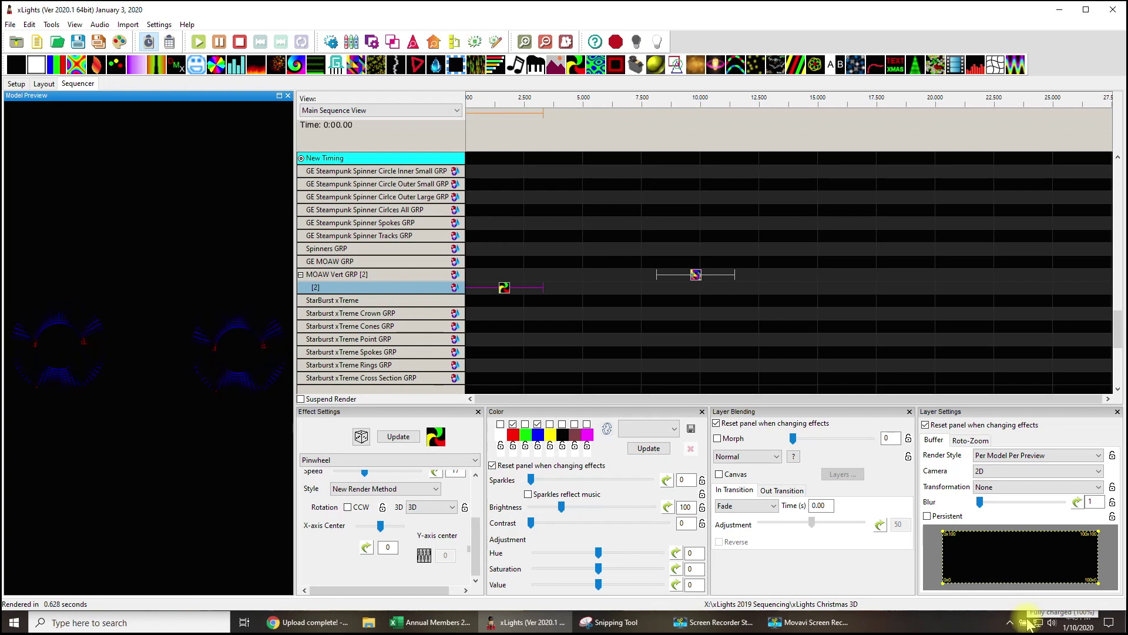
pyautogui.click(1006, 456)
pyautogui.click(1014, 572)
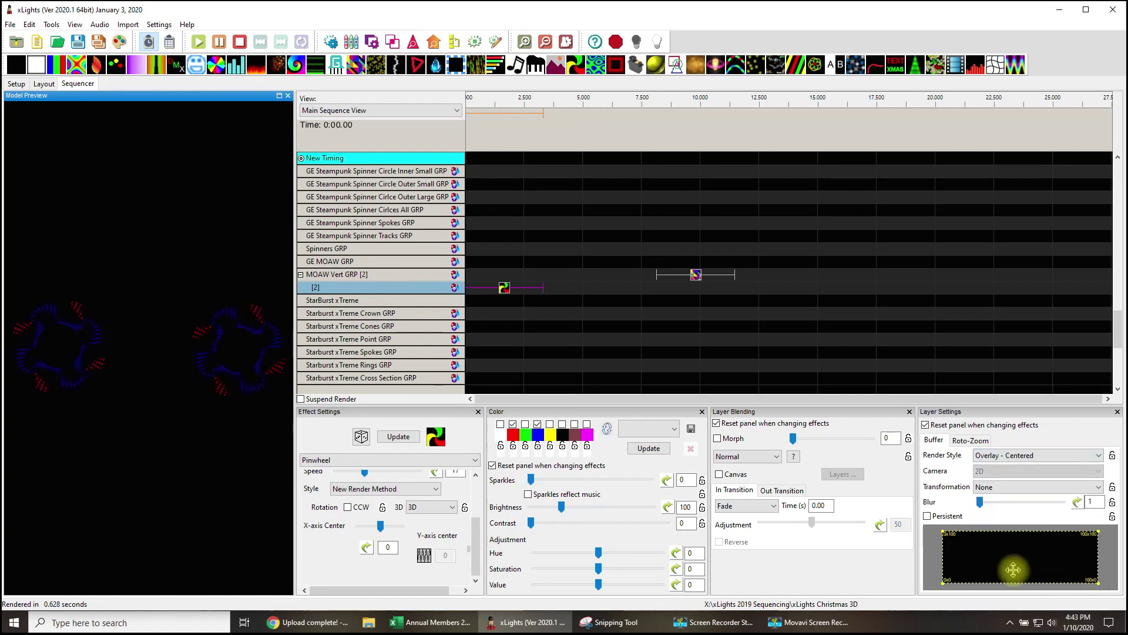
# Step: Move the Kaleidoscope back above the Pinwheel at 0 seconds and try several Size values, ending on 8
pyautogui.click(690, 276)
pyautogui.moveTo(690, 276); pyautogui.dragTo(496, 281)
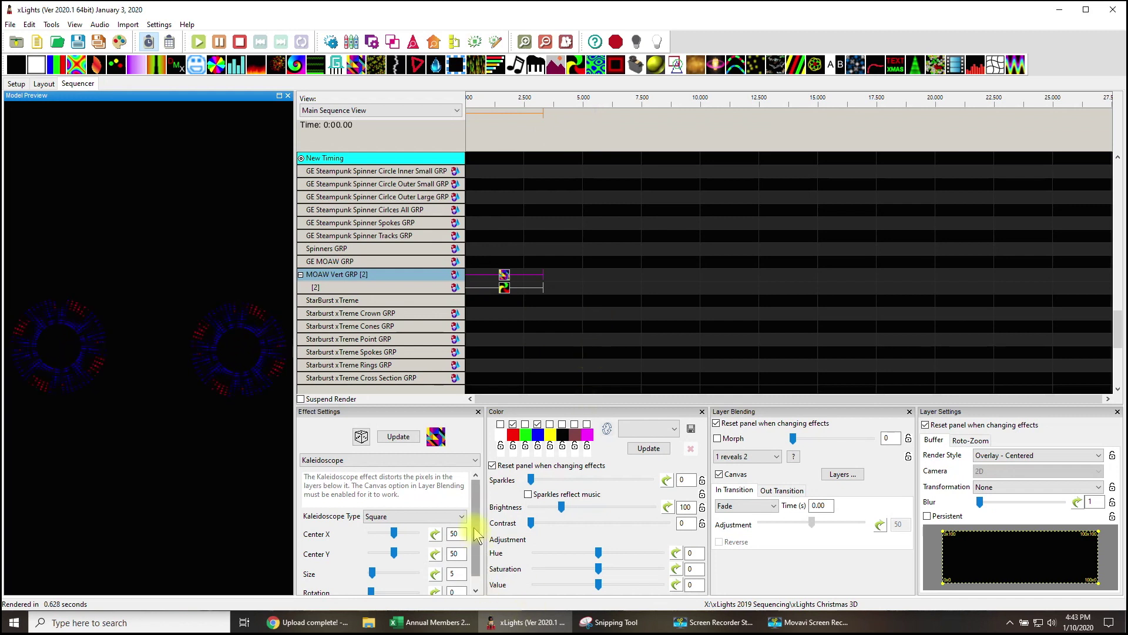
pyautogui.scroll(-1, 476, 535)
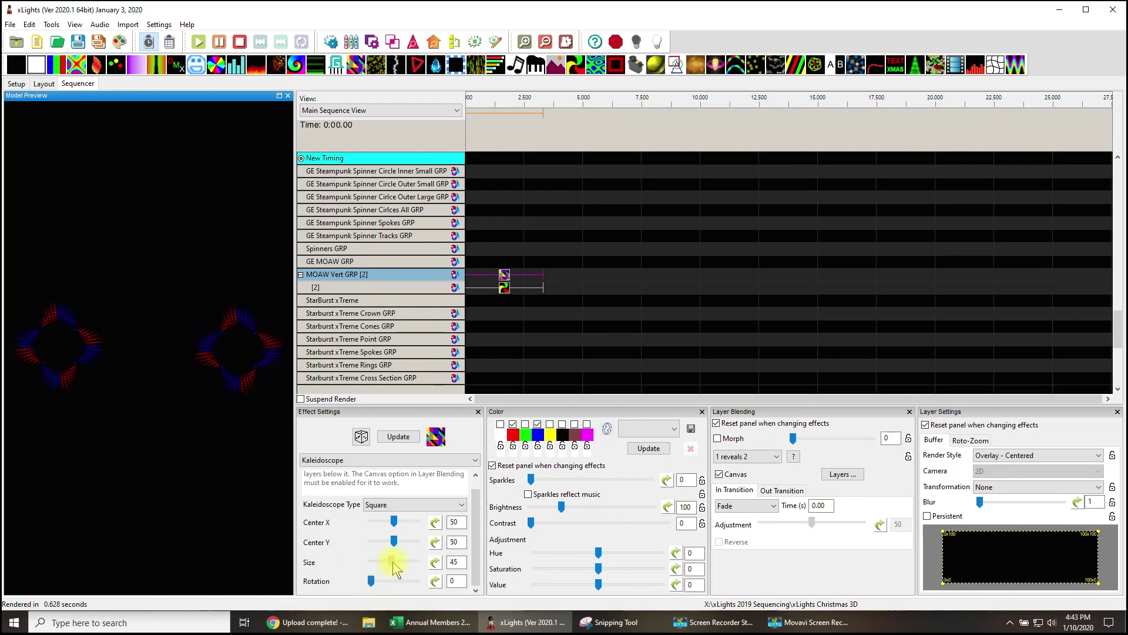
pyautogui.moveTo(392, 562); pyautogui.dragTo(449, 582)
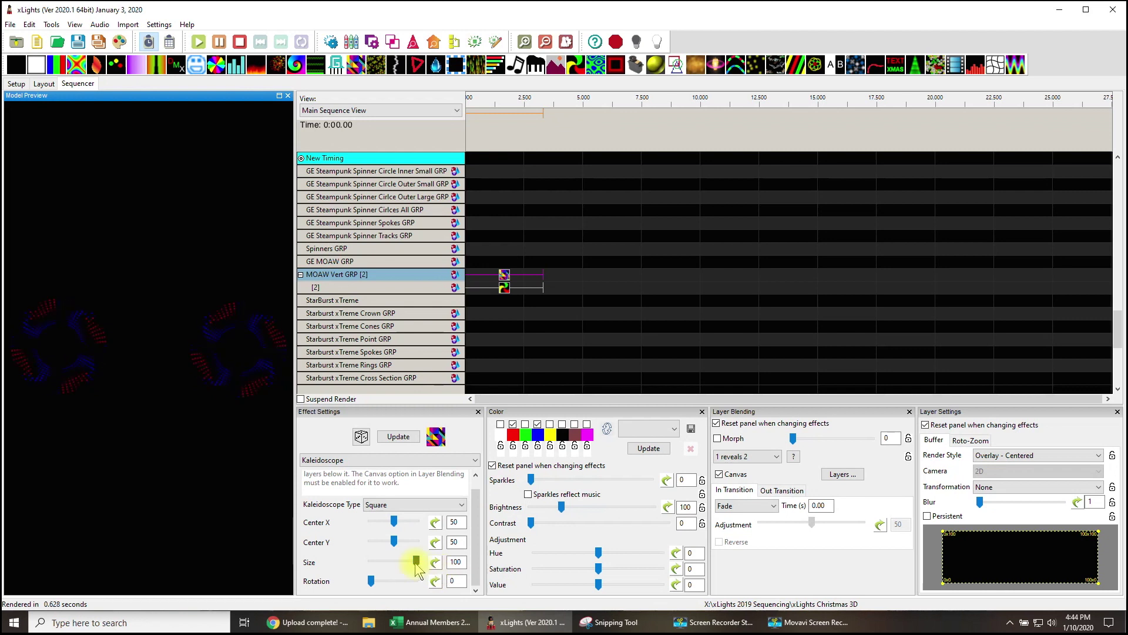
pyautogui.moveTo(412, 562); pyautogui.dragTo(402, 563)
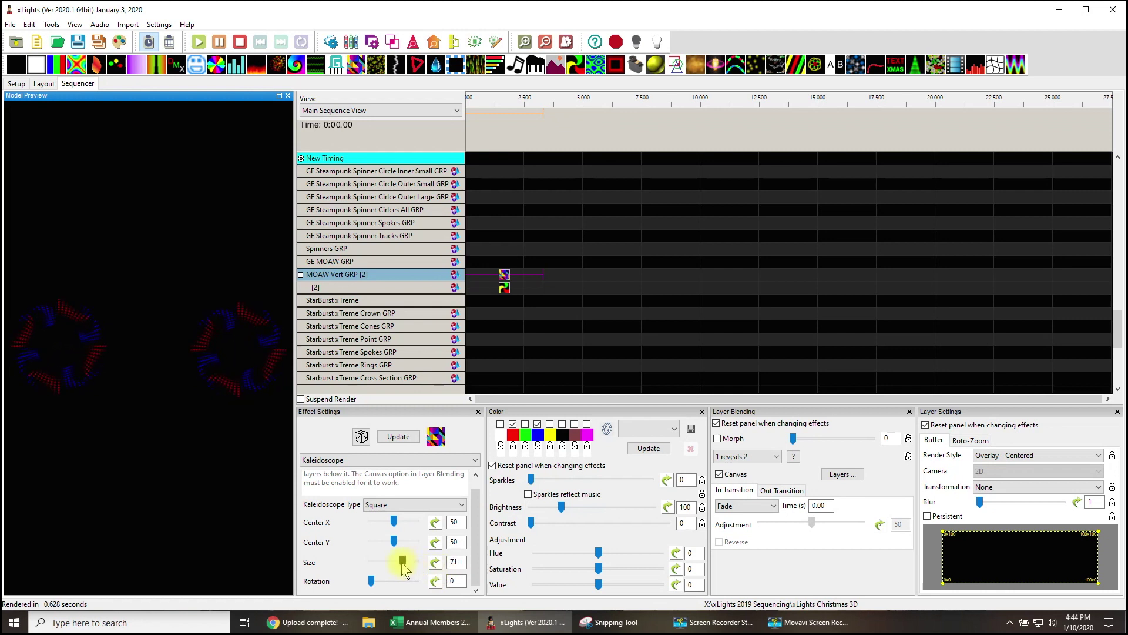
pyautogui.moveTo(392, 567); pyautogui.dragTo(359, 565)
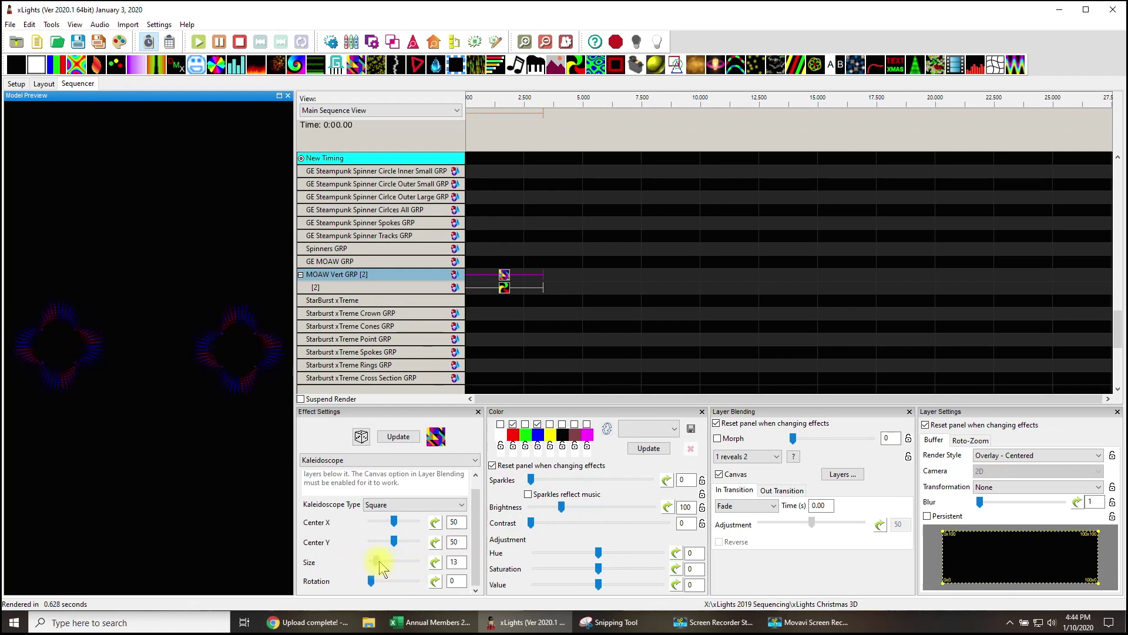
pyautogui.moveTo(386, 567); pyautogui.dragTo(367, 569)
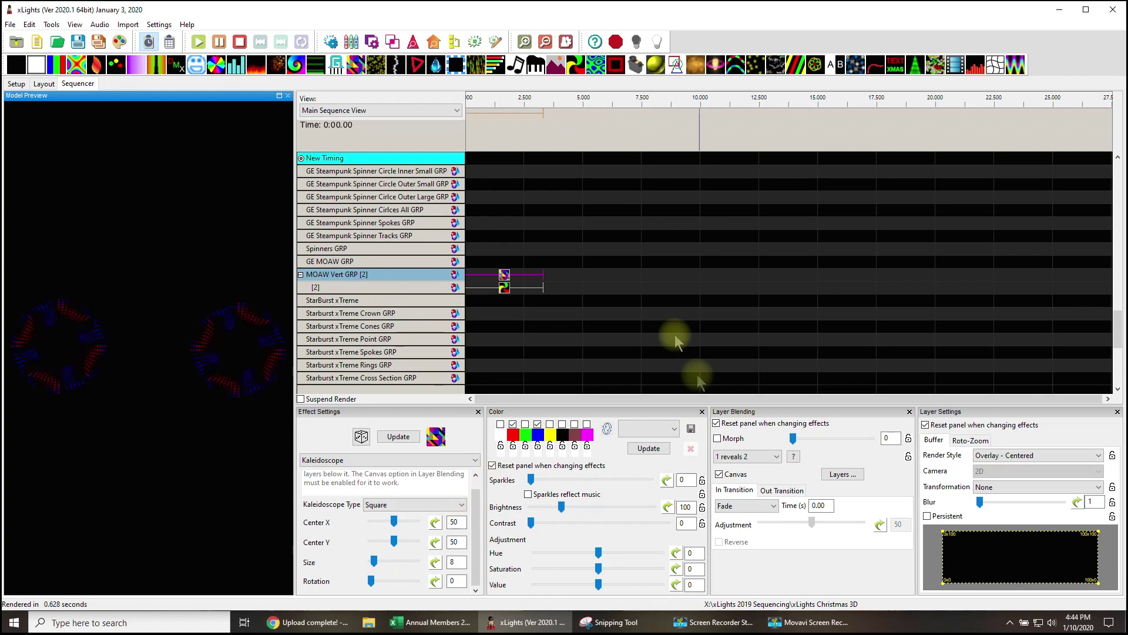
# Step: Save the Kaleidoscope and Pinwheel together as a new effect preset named "e pluribus enum 2"
pyautogui.moveTo(517, 270); pyautogui.dragTo(520, 306)
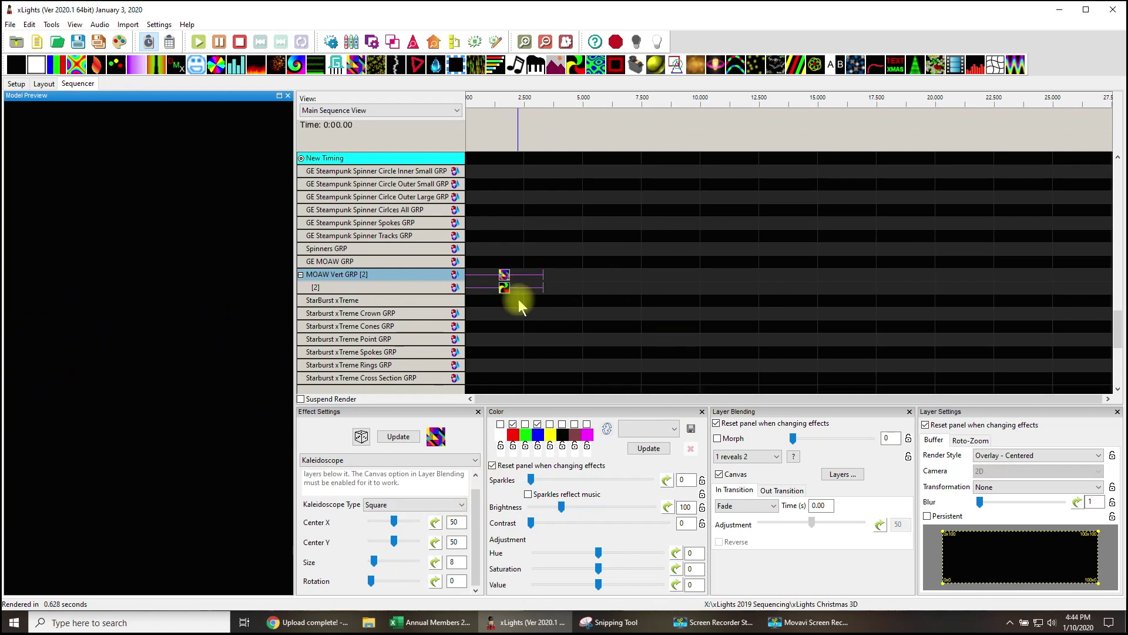
pyautogui.rightClick(501, 275)
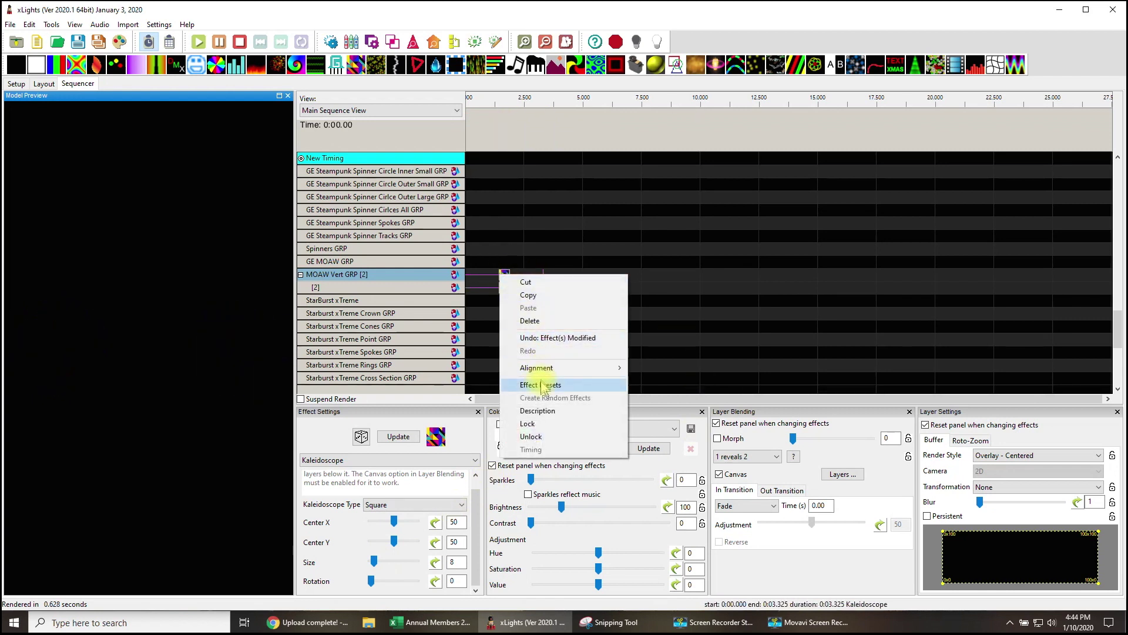
pyautogui.click(541, 385)
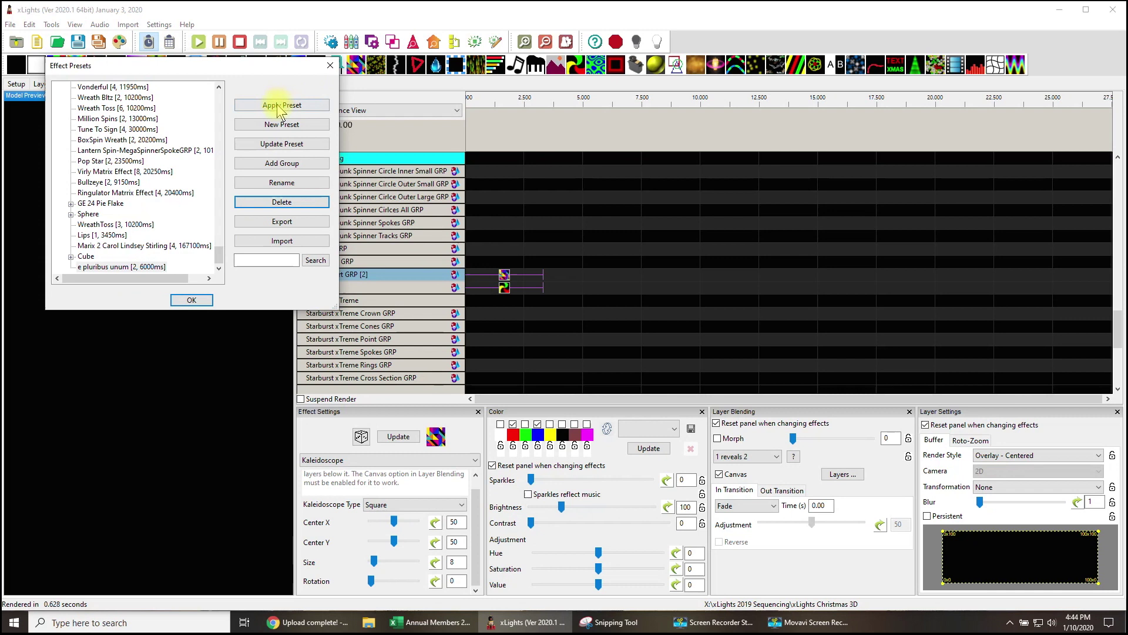
pyautogui.click(288, 129)
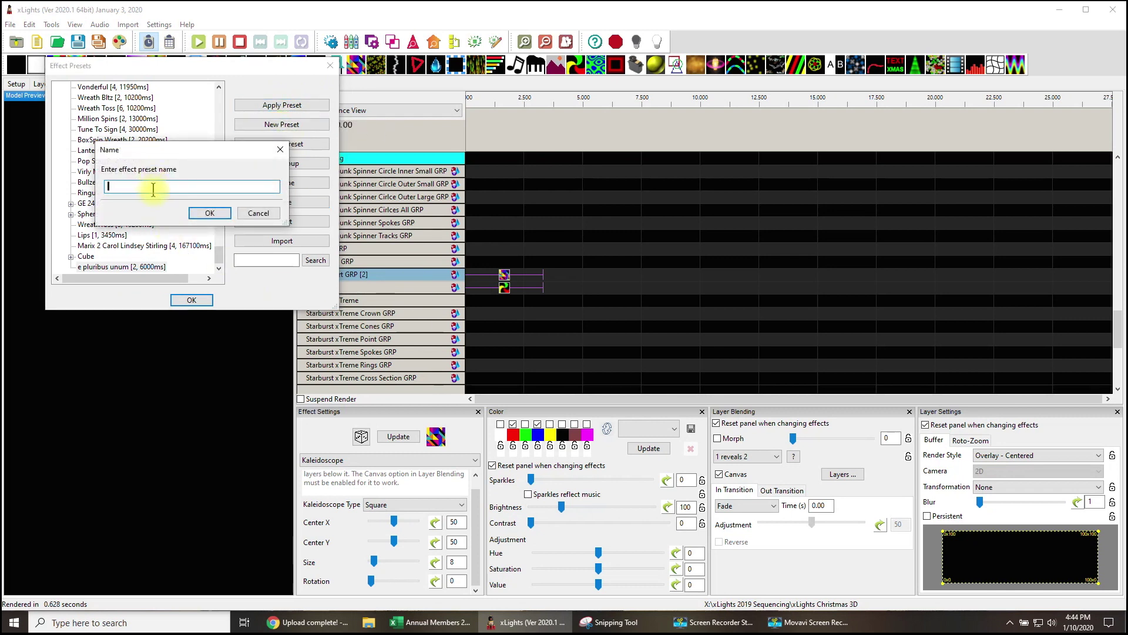
pyautogui.write('e pluribus enum 2')
pyautogui.press('Return')
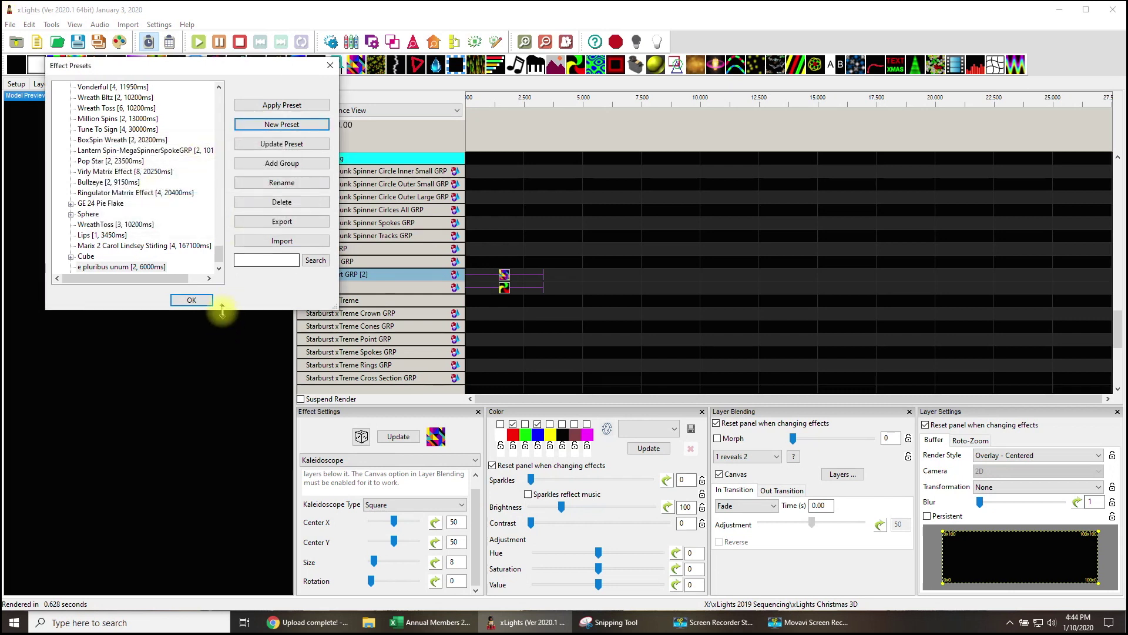
pyautogui.click(191, 301)
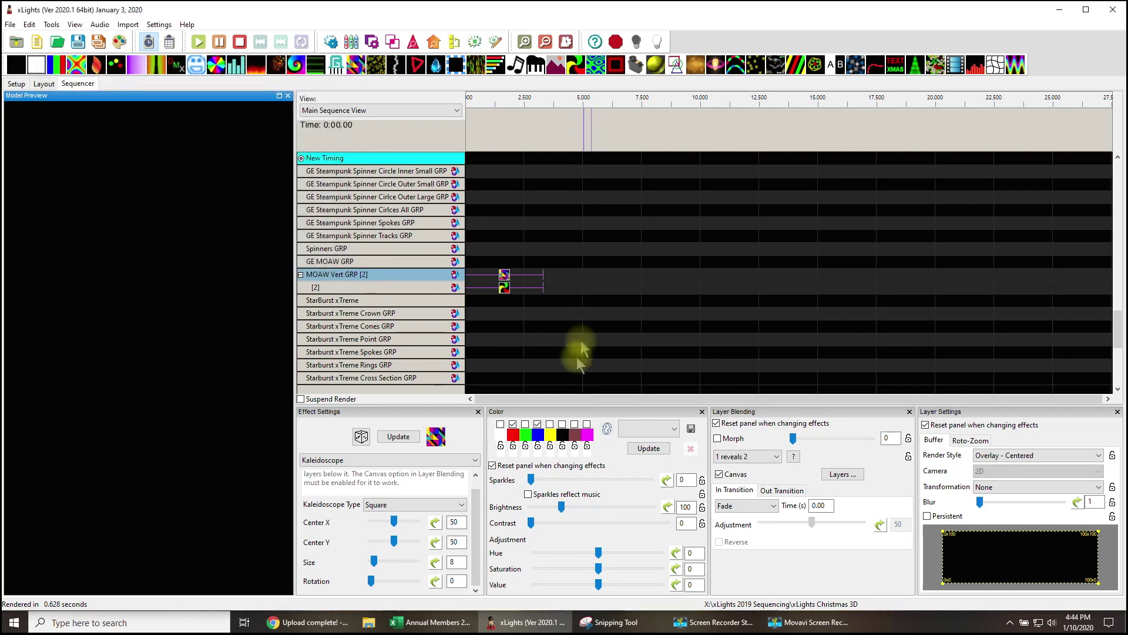
# Step: Apply the "e pluribus unum" effect preset to MOAW Vert GRP at about 7.5 seconds
pyautogui.click(638, 273)
pyautogui.rightClick(638, 273)
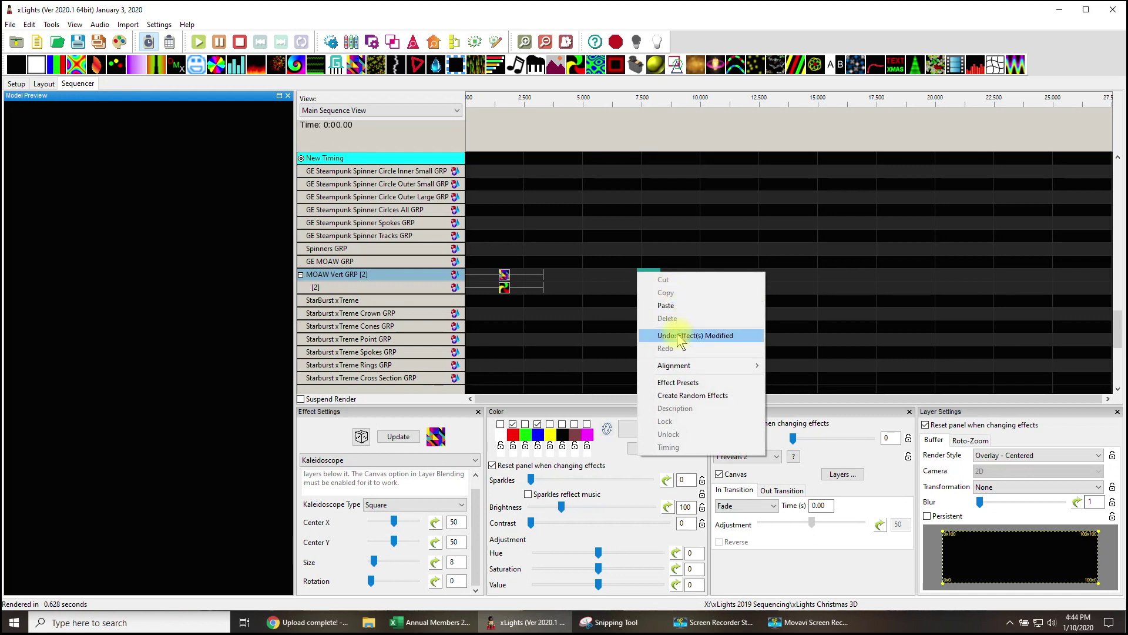
pyautogui.click(679, 383)
pyautogui.scroll(-1, 121, 265)
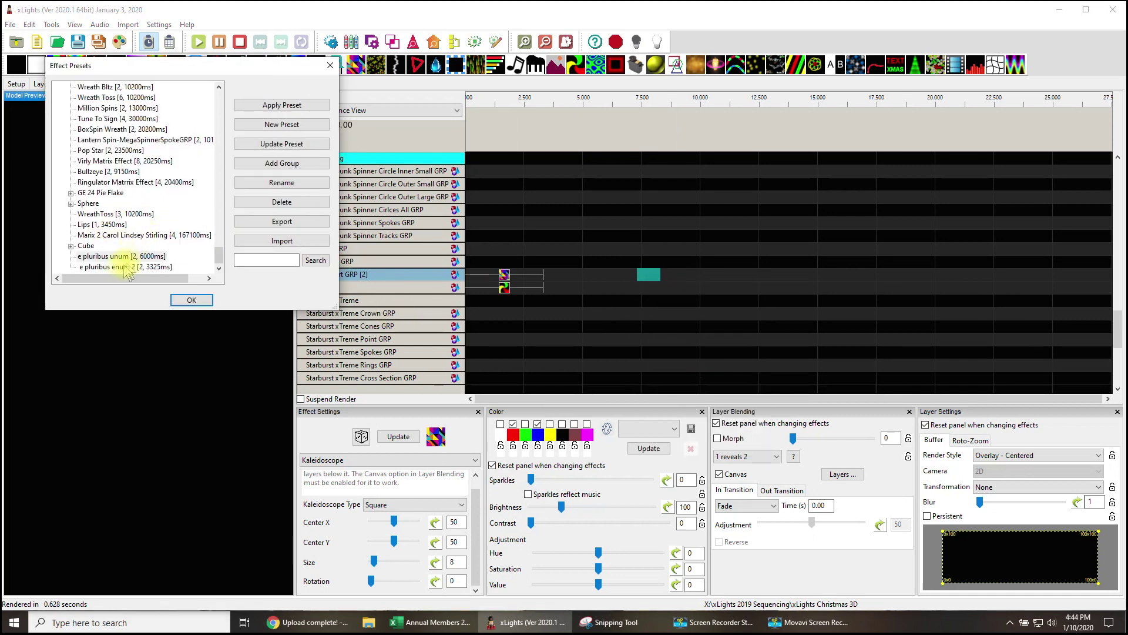
pyautogui.click(124, 256)
pyautogui.click(282, 104)
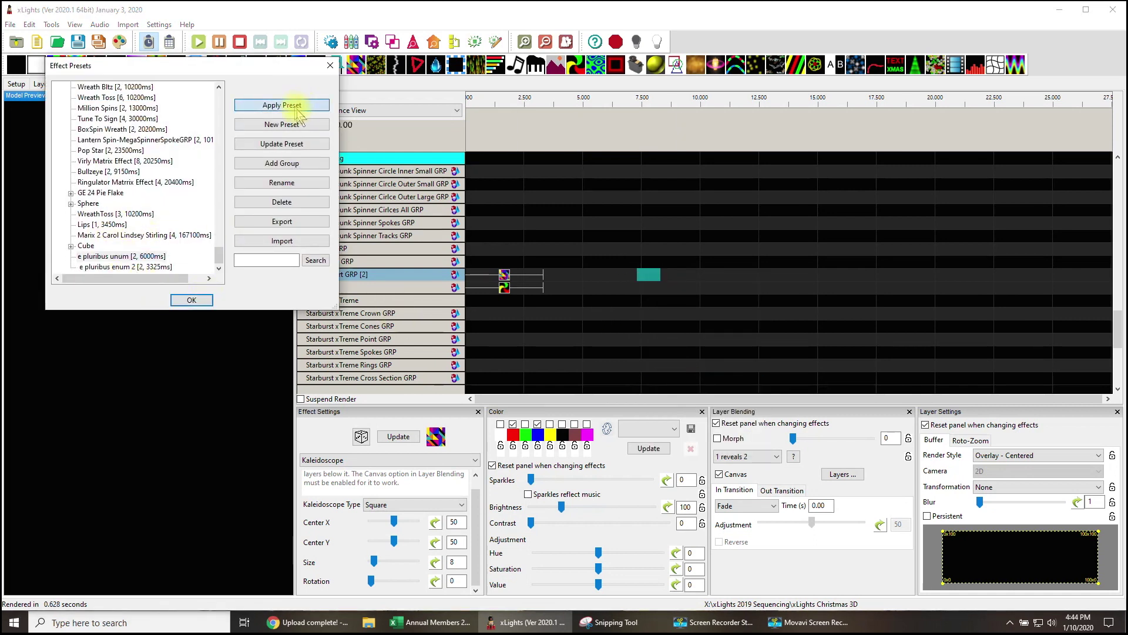
pyautogui.press('Return')
# Step: Preview the preset's Kaleidoscope, then disable all palette colours on the preset's Pinwheel
pyautogui.click(708, 275)
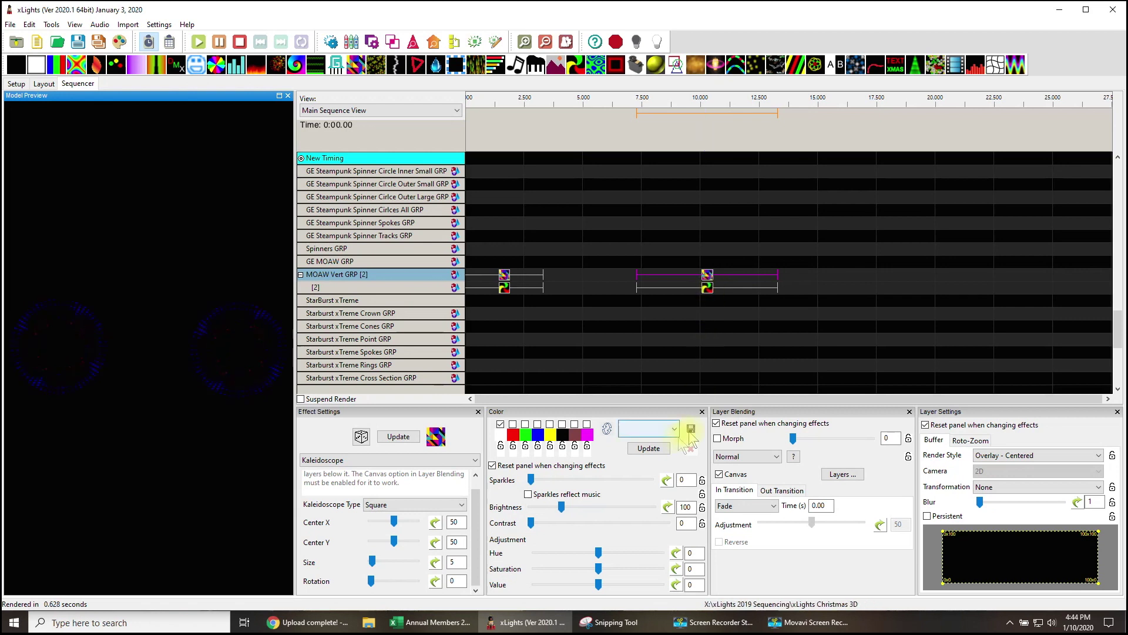
pyautogui.click(717, 300)
pyautogui.click(707, 287)
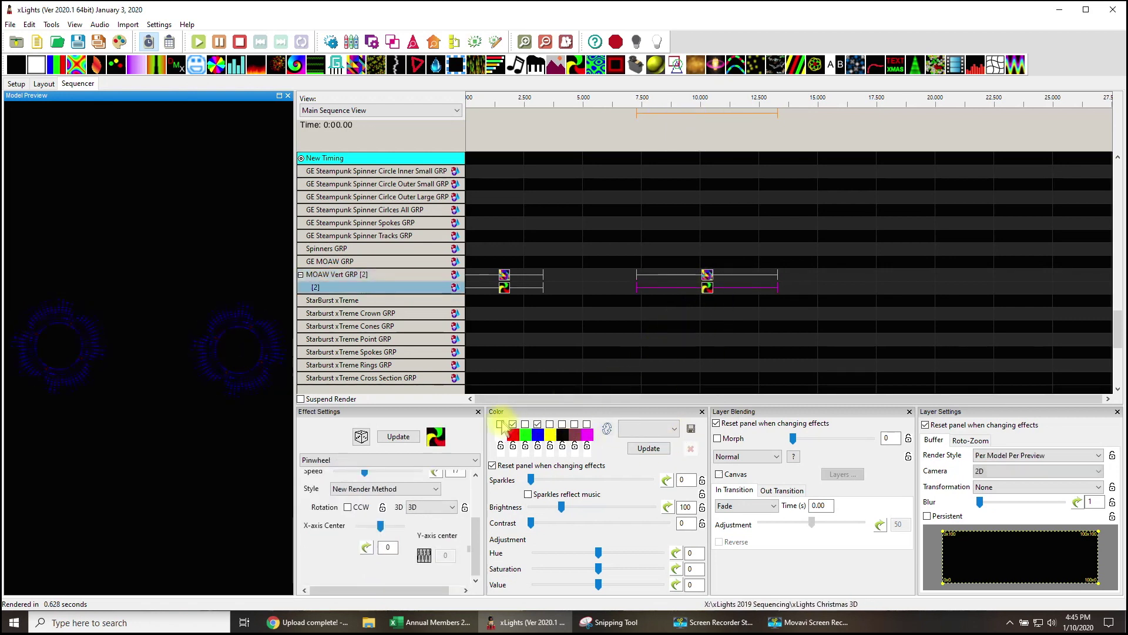
pyautogui.click(525, 424)
pyautogui.click(513, 423)
pyautogui.click(538, 424)
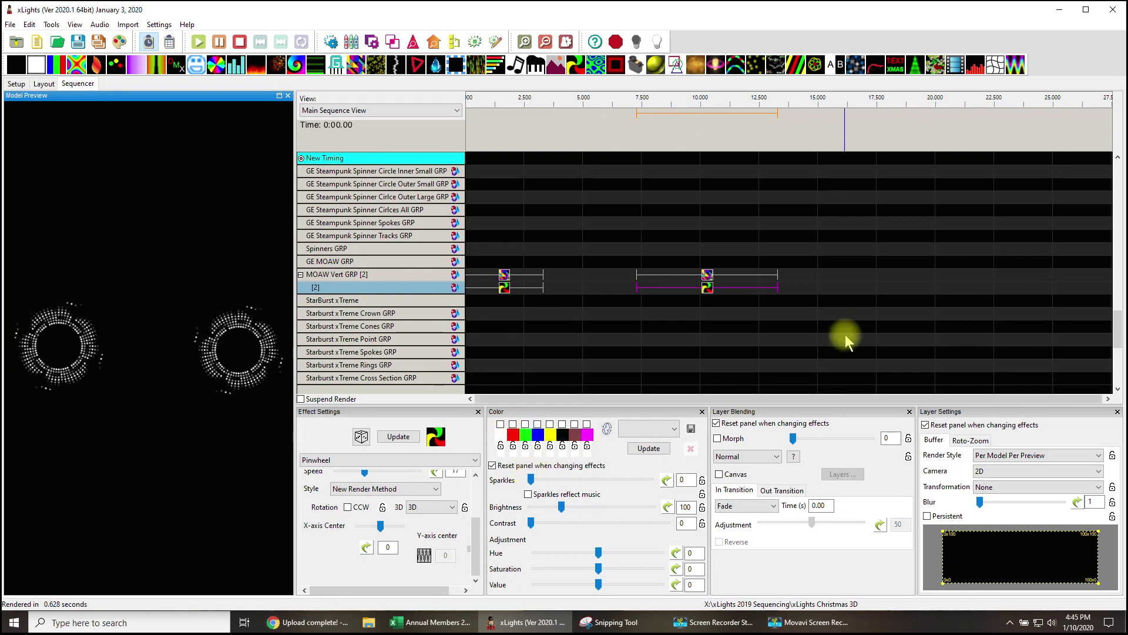